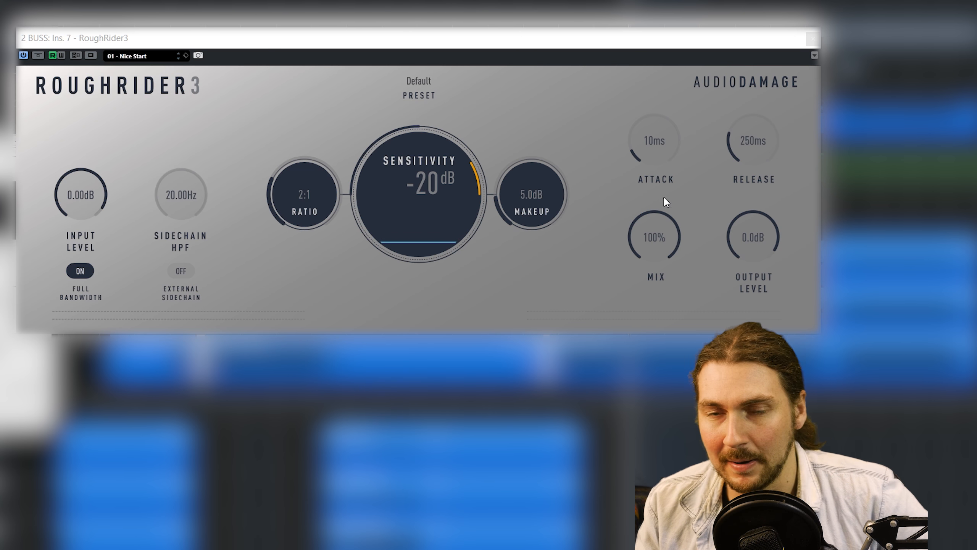
# Step: Compare the mix with the compressor bypassed and active during playback
pyautogui.moveTo(534, 42); pyautogui.dragTo(507, 46)
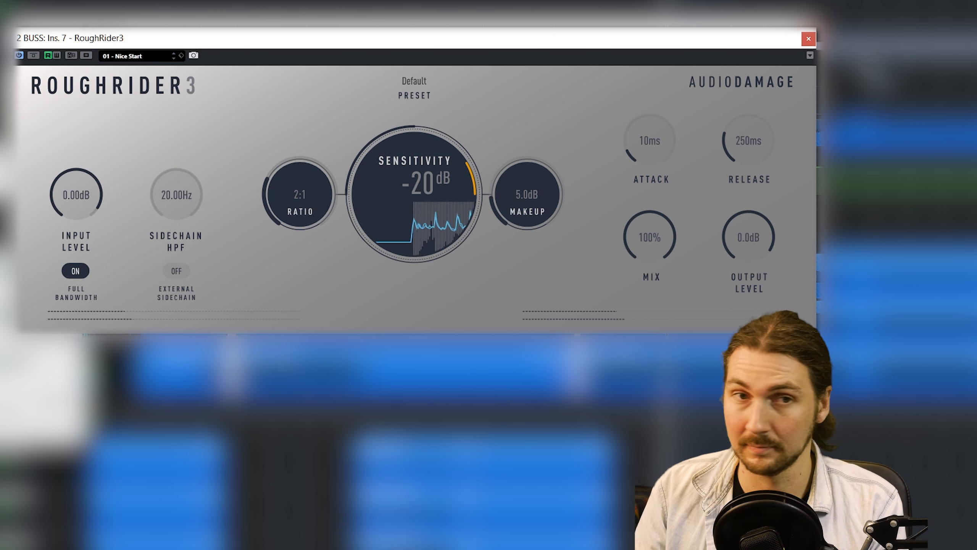
pyautogui.click(34, 56)
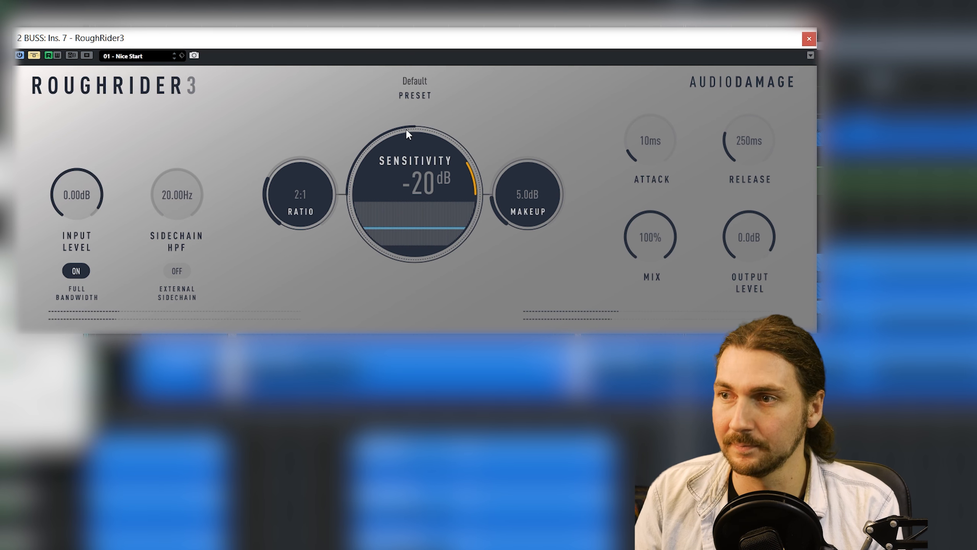
pyautogui.click(34, 56)
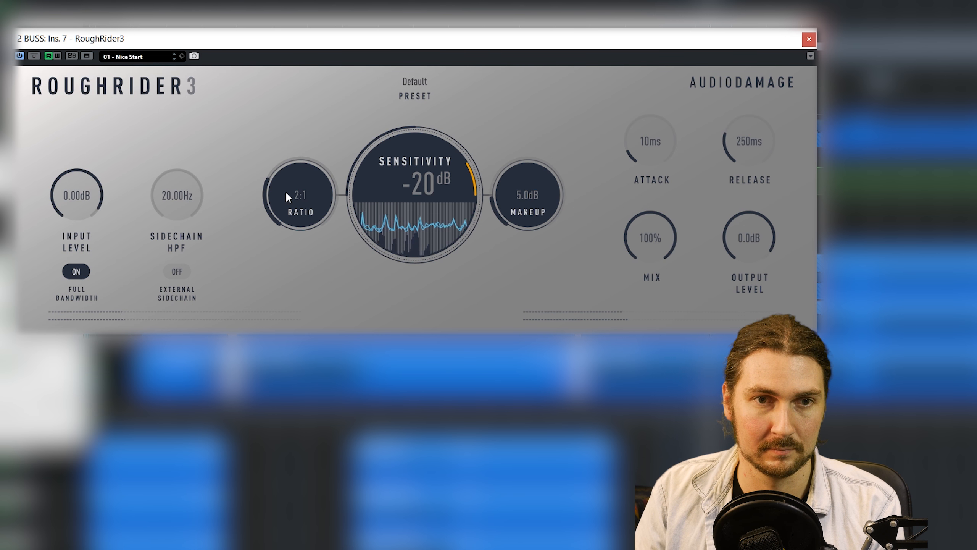
# Step: Try an extreme 1000:1 ratio with -26 dB sensitivity, and return to a 2:1 ratio with -19 dB sensitivity
pyautogui.moveTo(285, 200); pyautogui.dragTo(287, 42)
pyautogui.moveTo(408, 188)
pyautogui.mouseDown()
pyautogui.moveTo(410, 171)
pyautogui.moveTo(406, 219)
pyautogui.moveTo(405, 199)
pyautogui.mouseUp()
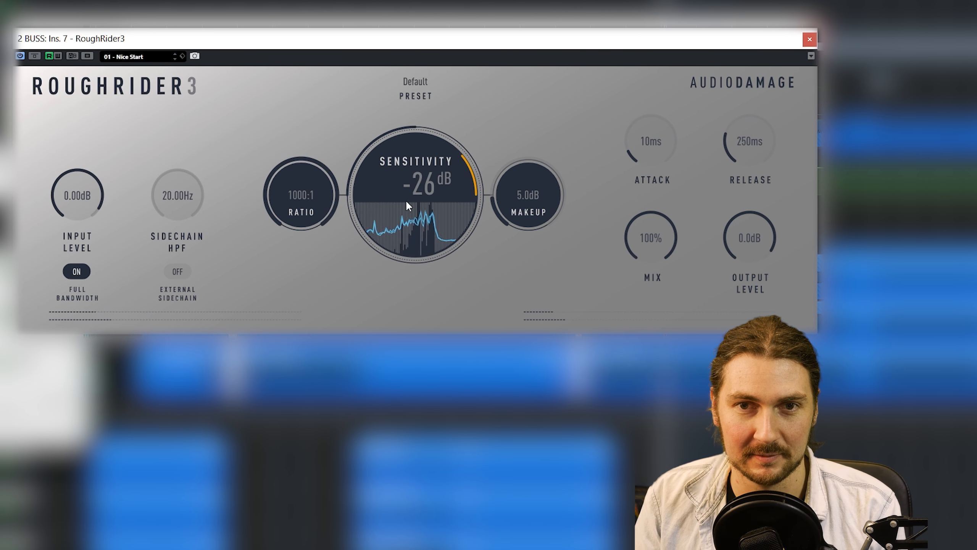
pyautogui.moveTo(314, 219); pyautogui.dragTo(303, 307)
pyautogui.moveTo(394, 198); pyautogui.dragTo(397, 181)
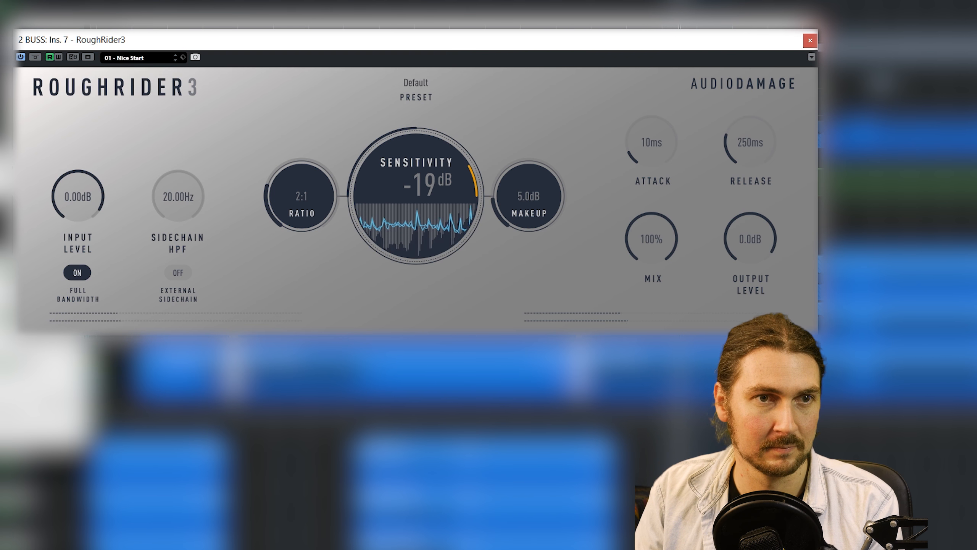
# Step: Level-match the compressor against bypass with sensitivity at -16 dB, makeup at 3.7 dB and output level at -0.5 dB
pyautogui.click(34, 58)
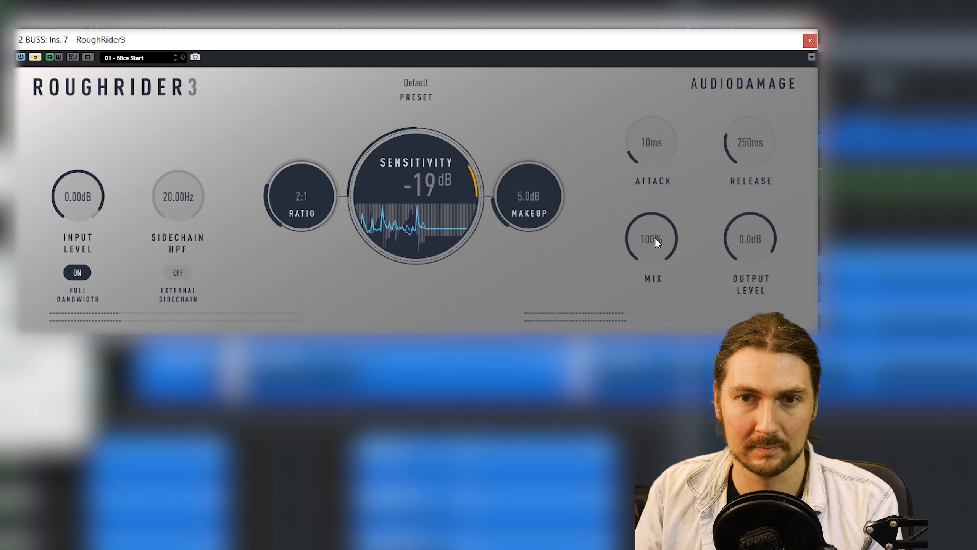
pyautogui.moveTo(745, 235); pyautogui.dragTo(743, 239)
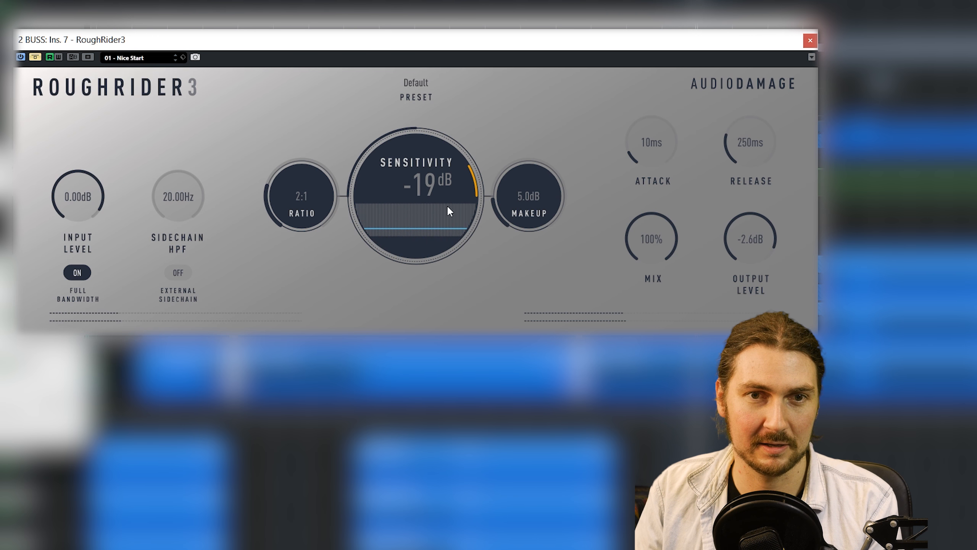
pyautogui.scroll(1, 437, 200)
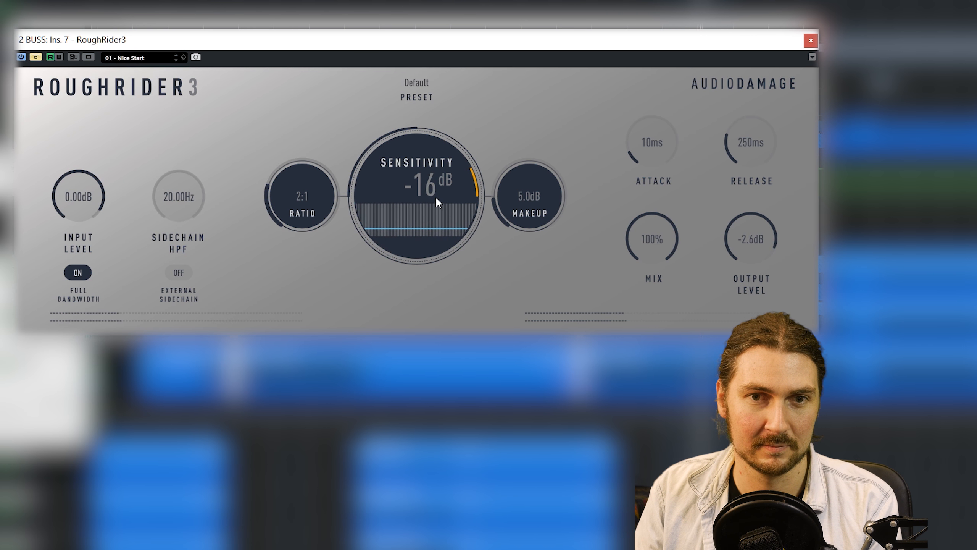
pyautogui.scroll(-2, 548, 200)
pyautogui.scroll(1, 771, 244)
pyautogui.scroll(1, 771, 240)
pyautogui.click(36, 57)
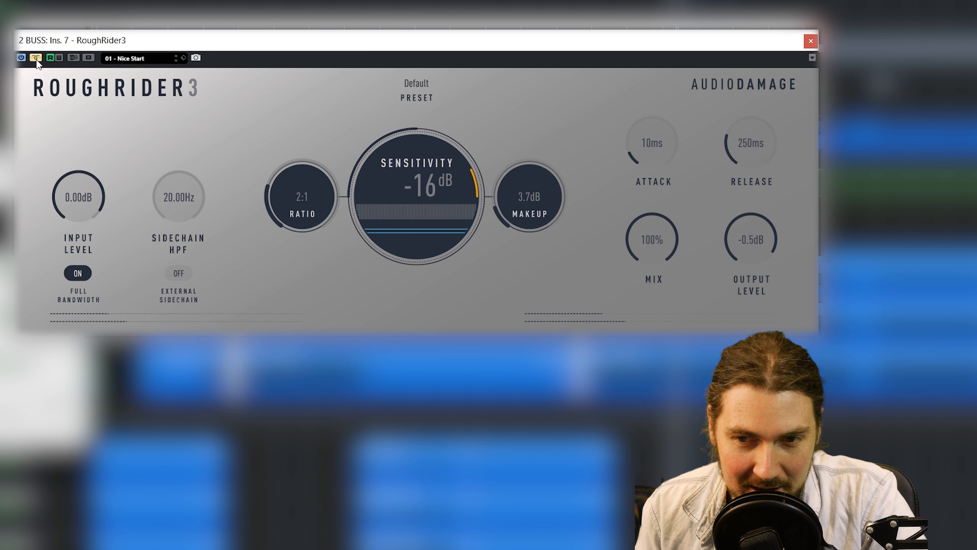
# Step: Replay the mix at a 4:1 ratio and compare it with the compressor bypassed
pyautogui.press('space')
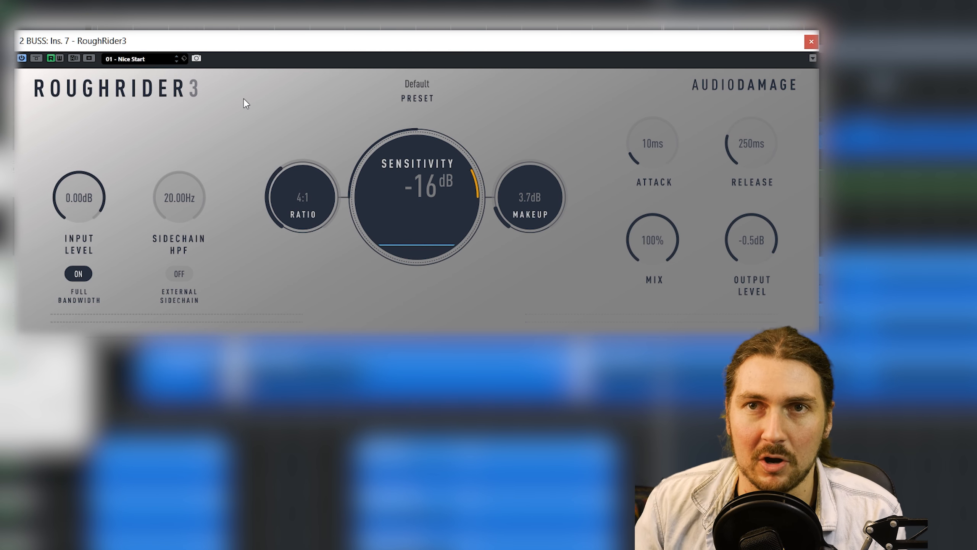
pyautogui.press('space')
pyautogui.click(37, 58)
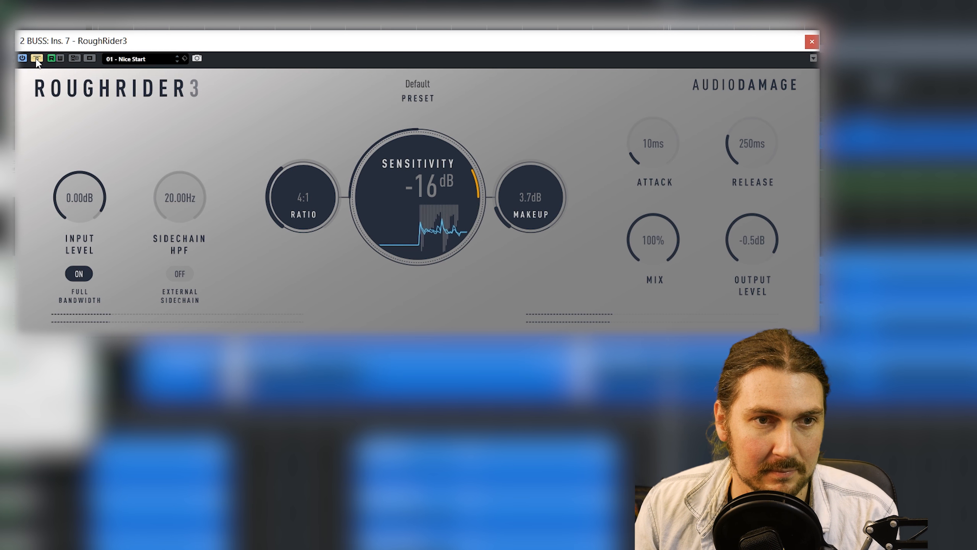
pyautogui.click(37, 58)
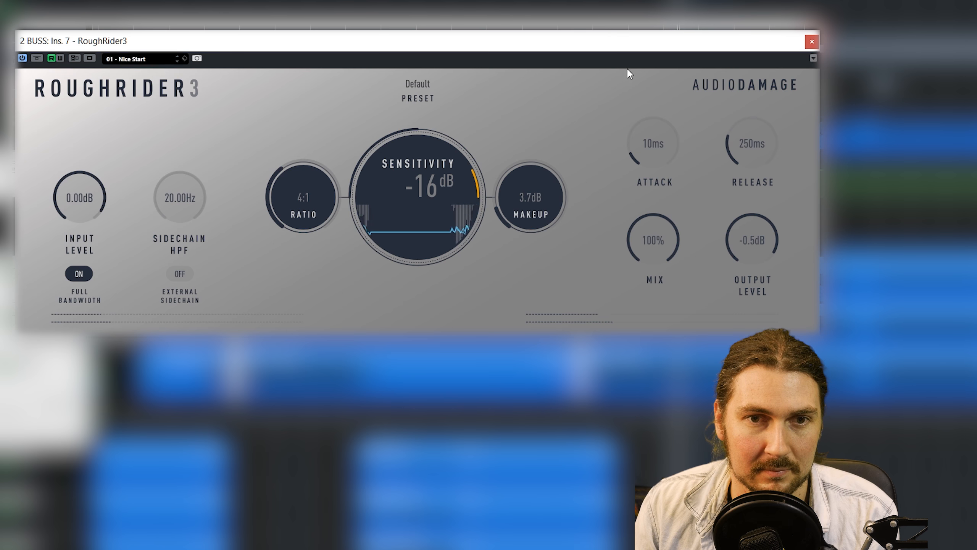
# Step: Slow the attack to 68 ms and the release to 649 ms, and lower the ratio to 2:1
pyautogui.moveTo(675, 156); pyautogui.dragTo(660, 53)
pyautogui.moveTo(771, 156); pyautogui.dragTo(762, 102)
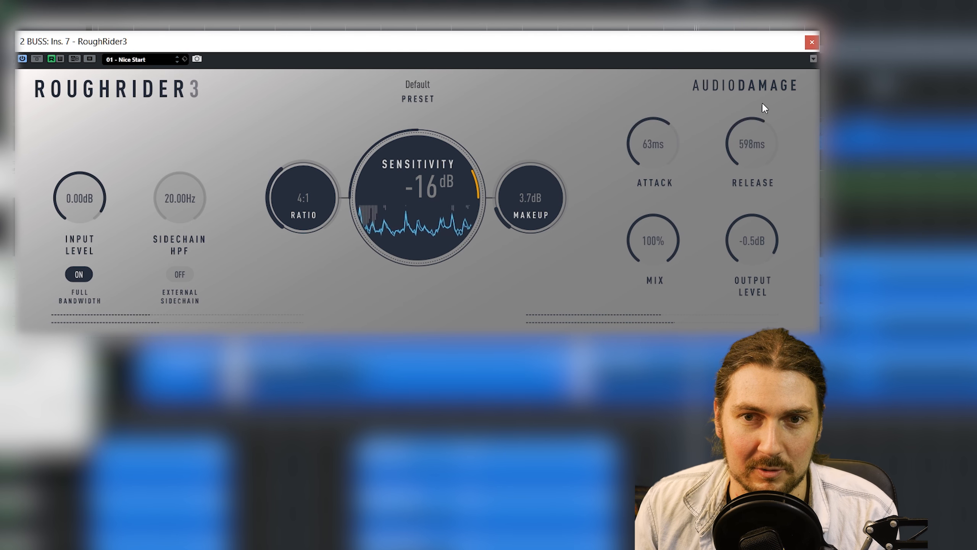
pyautogui.moveTo(641, 136); pyautogui.dragTo(642, 128)
pyautogui.moveTo(739, 143); pyautogui.dragTo(739, 135)
pyautogui.moveTo(310, 162); pyautogui.dragTo(315, 186)
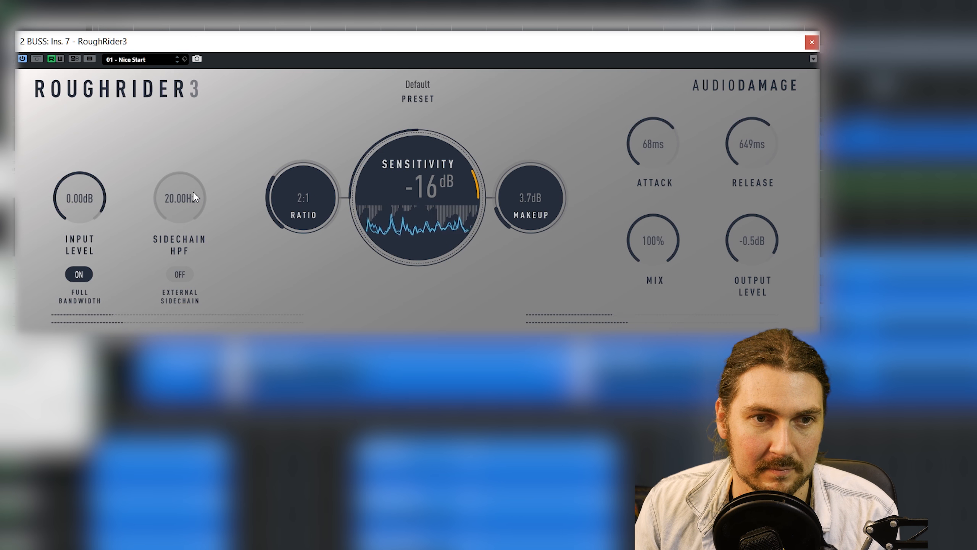
# Step: Set the sidechain HPF to 119.40 Hz, makeup to 2.0 dB and sensitivity to -4 dB, and compare the result against bypass
pyautogui.moveTo(180, 199); pyautogui.dragTo(192, 135)
pyautogui.moveTo(480, 190); pyautogui.dragTo(531, 210)
pyautogui.moveTo(390, 175); pyautogui.dragTo(394, 136)
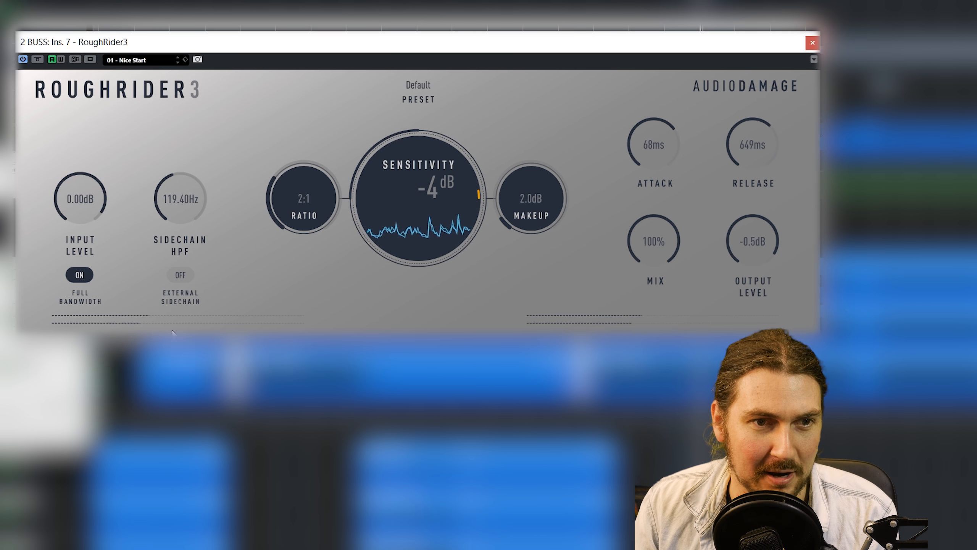
pyautogui.click(39, 60)
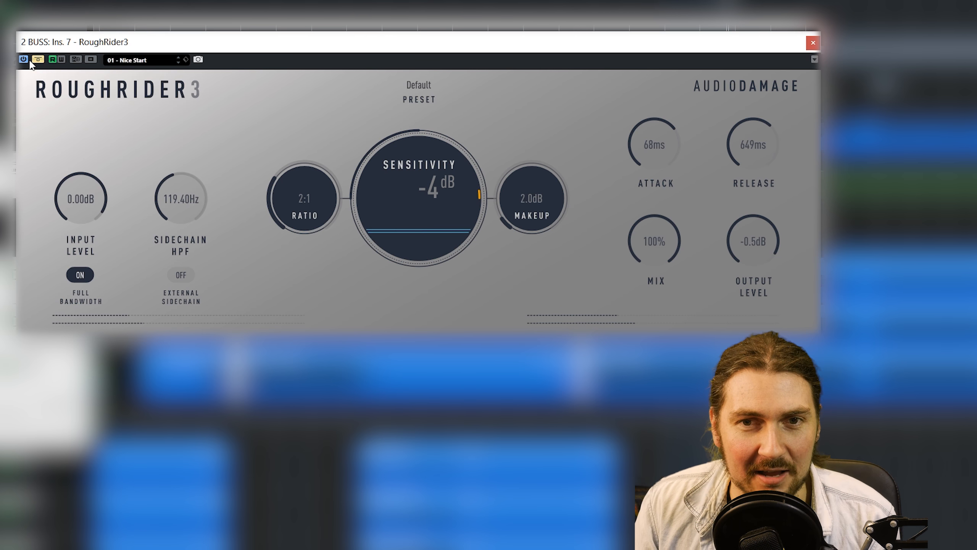
pyautogui.click(36, 60)
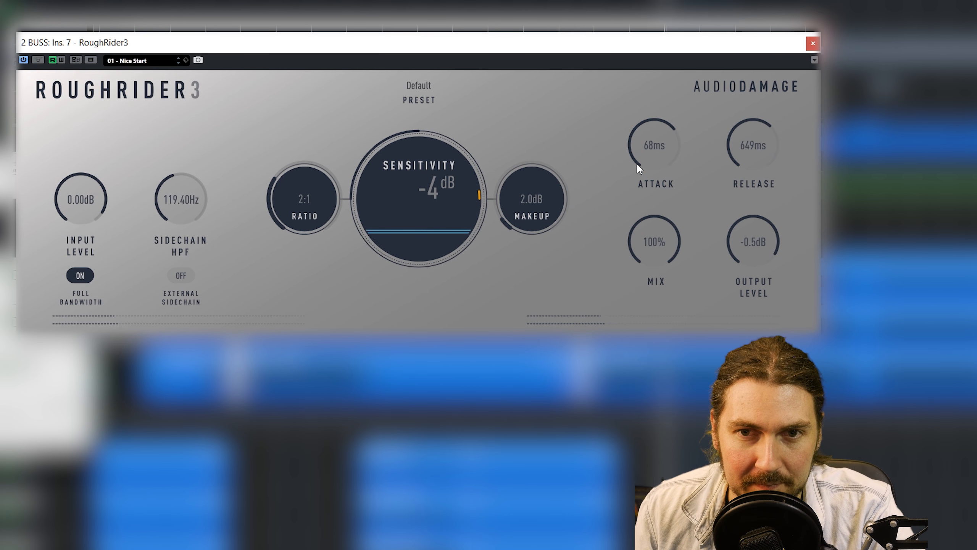
# Step: Try 100 ms attack, and exaggerate the compression with 0 ms attack, 10 ms release, -26 dB sensitivity and a 48:1 ratio
pyautogui.moveTo(650, 142); pyautogui.dragTo(644, 65)
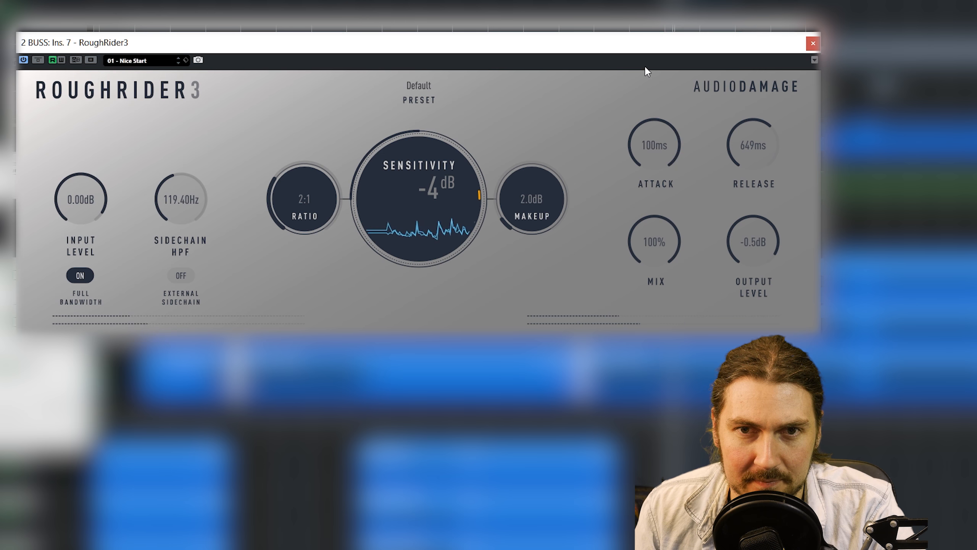
pyautogui.moveTo(753, 148); pyautogui.dragTo(753, 346)
pyautogui.moveTo(654, 146); pyautogui.dragTo(655, 355)
pyautogui.moveTo(432, 202); pyautogui.dragTo(422, 260)
pyautogui.moveTo(331, 208); pyautogui.dragTo(294, 165)
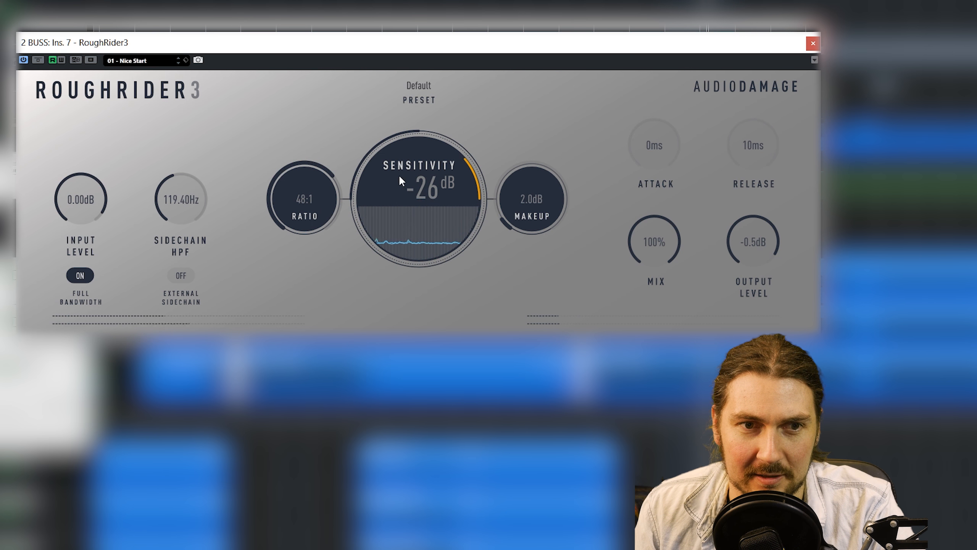
# Step: Return to gentle compression with 763 ms release, 89 ms attack, -5 dB sensitivity and a 2:1 ratio
pyautogui.moveTo(757, 133); pyautogui.dragTo(754, 58)
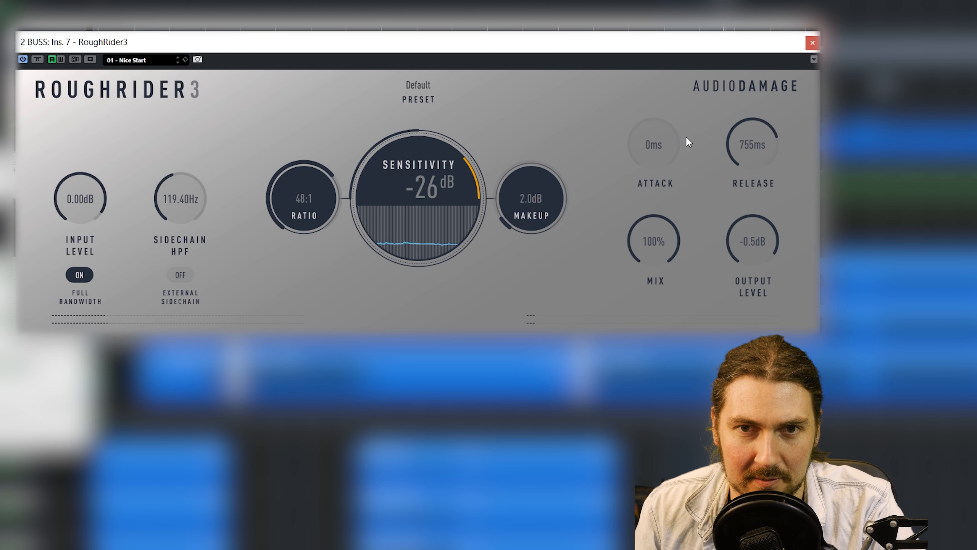
pyautogui.moveTo(754, 28); pyautogui.dragTo(754, 27)
pyautogui.moveTo(435, 213); pyautogui.dragTo(459, 129)
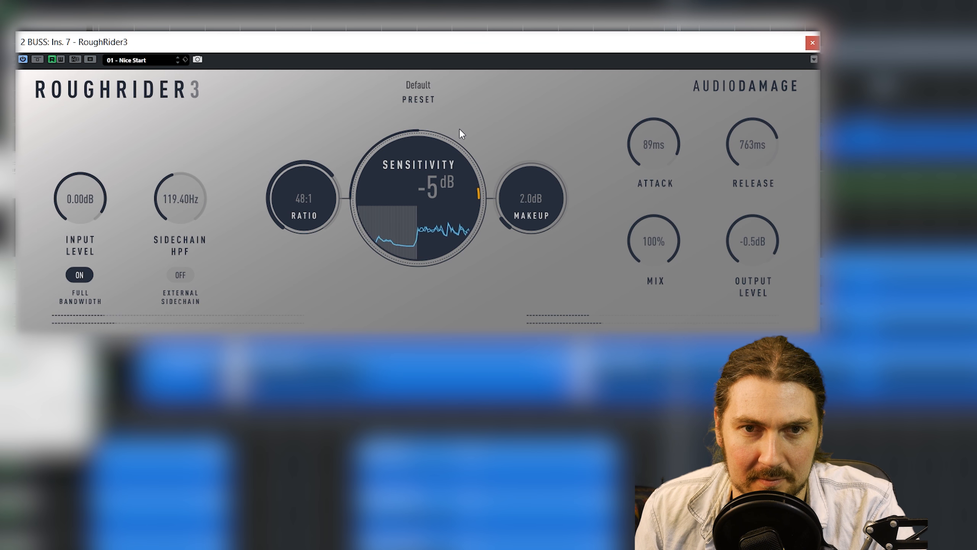
pyautogui.moveTo(301, 177); pyautogui.dragTo(295, 255)
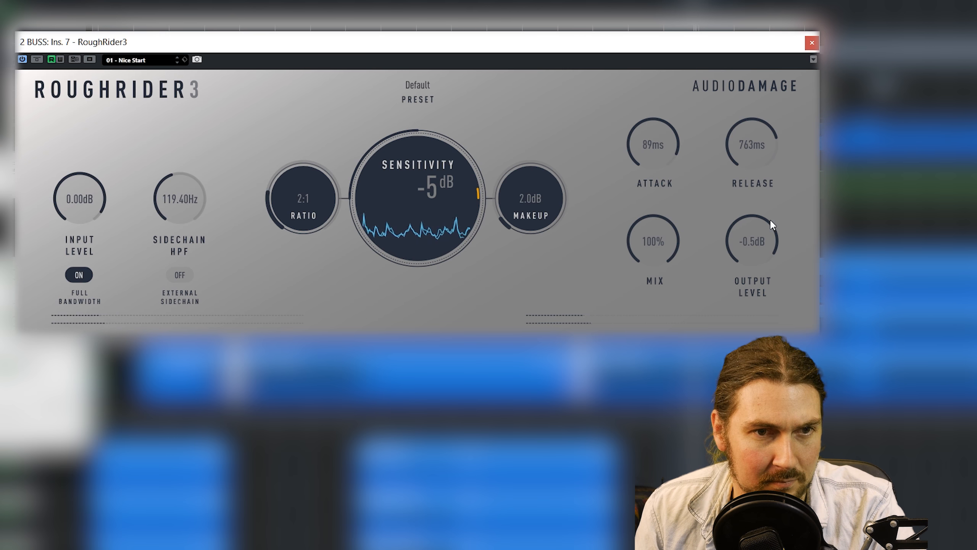
# Step: Set the sidechain HPF to 132.30 Hz, mix to 70%, makeup to 1.0 dB and output level to -4.1 dB, and check against bypass
pyautogui.moveTo(169, 196); pyautogui.dragTo(175, 183)
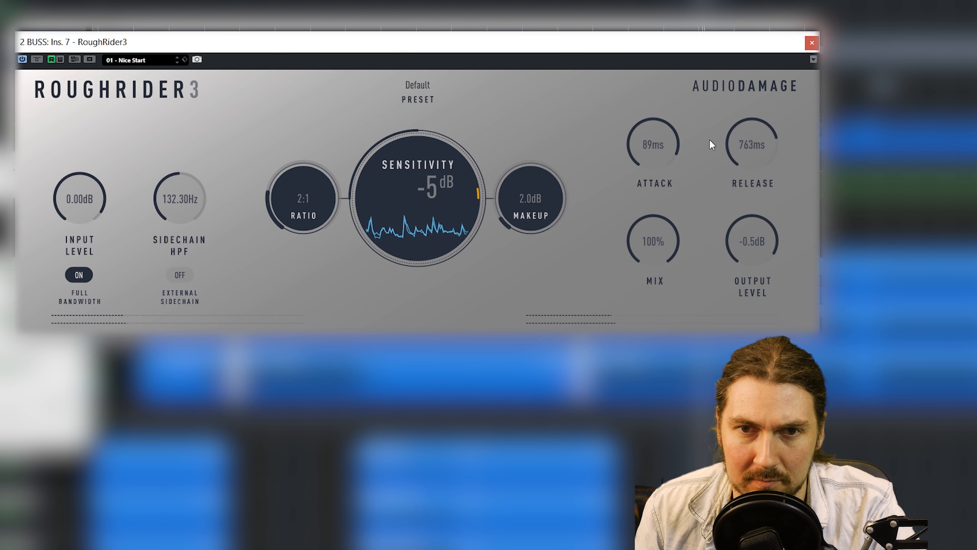
pyautogui.moveTo(651, 237); pyautogui.dragTo(649, 268)
pyautogui.moveTo(549, 204); pyautogui.dragTo(545, 209)
pyautogui.moveTo(775, 244); pyautogui.dragTo(769, 253)
pyautogui.click(37, 58)
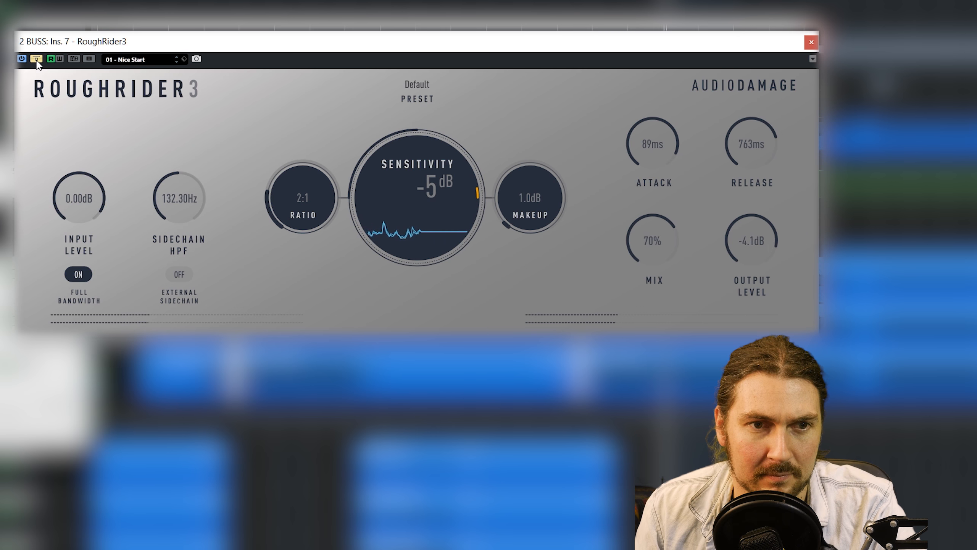
# Step: Compare full bandwidth off and on, with sensitivity set to -9 dB and output level to -2.5 dB, leaving full bandwidth on
pyautogui.click(74, 277)
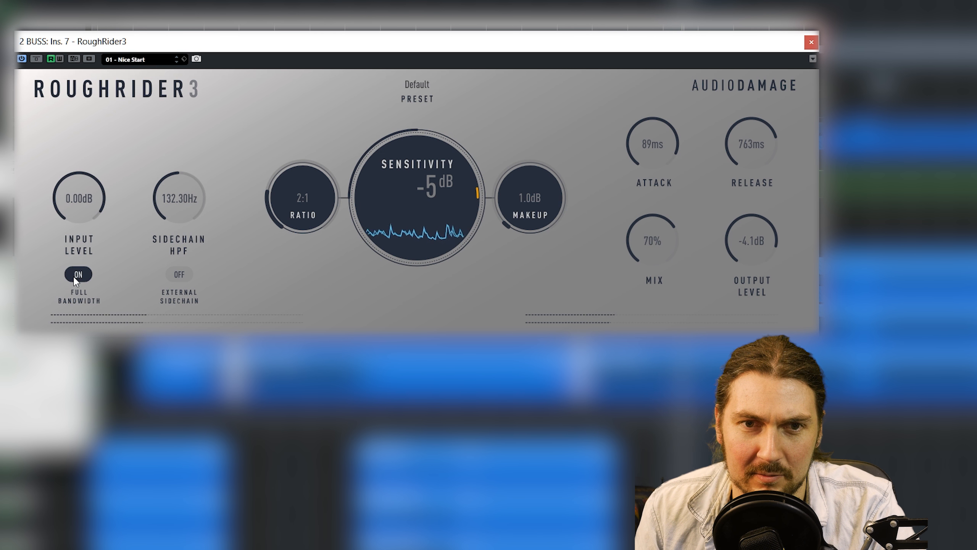
pyautogui.click(74, 275)
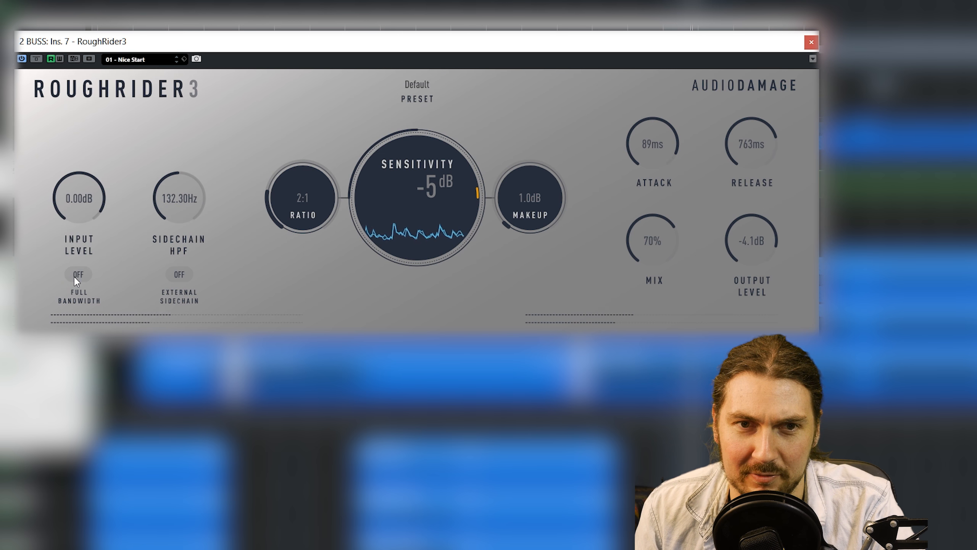
pyautogui.moveTo(414, 186)
pyautogui.mouseDown()
pyautogui.moveTo(410, 197)
pyautogui.moveTo(413, 188)
pyautogui.mouseUp()
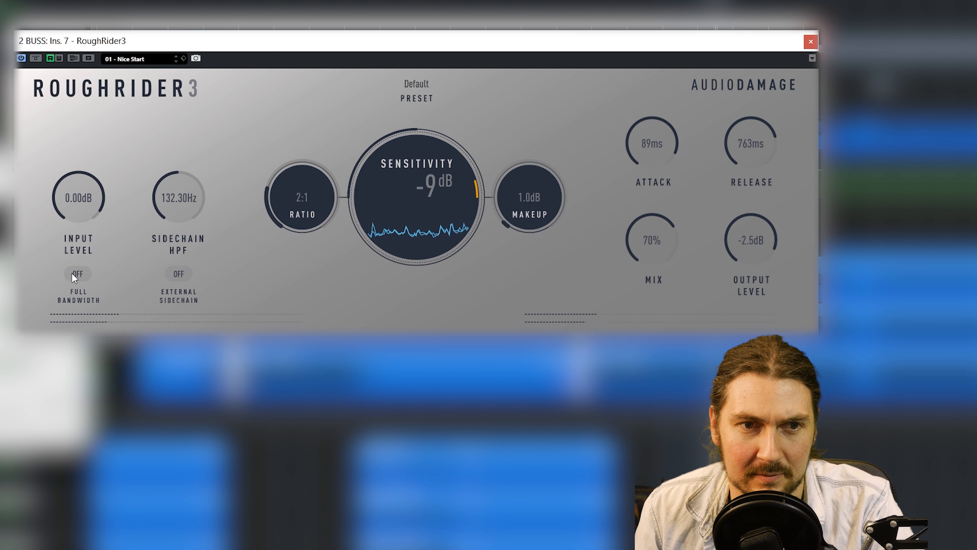
pyautogui.click(37, 58)
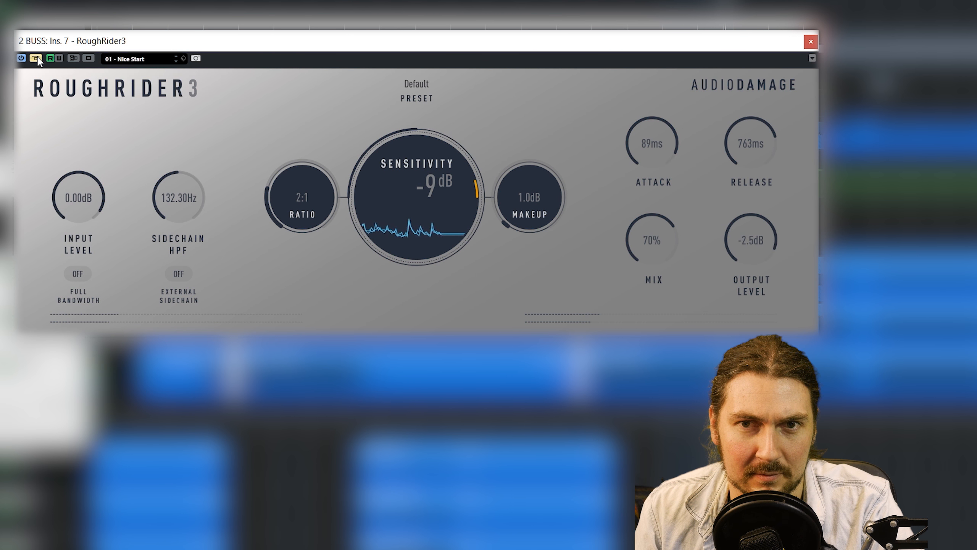
pyautogui.click(81, 273)
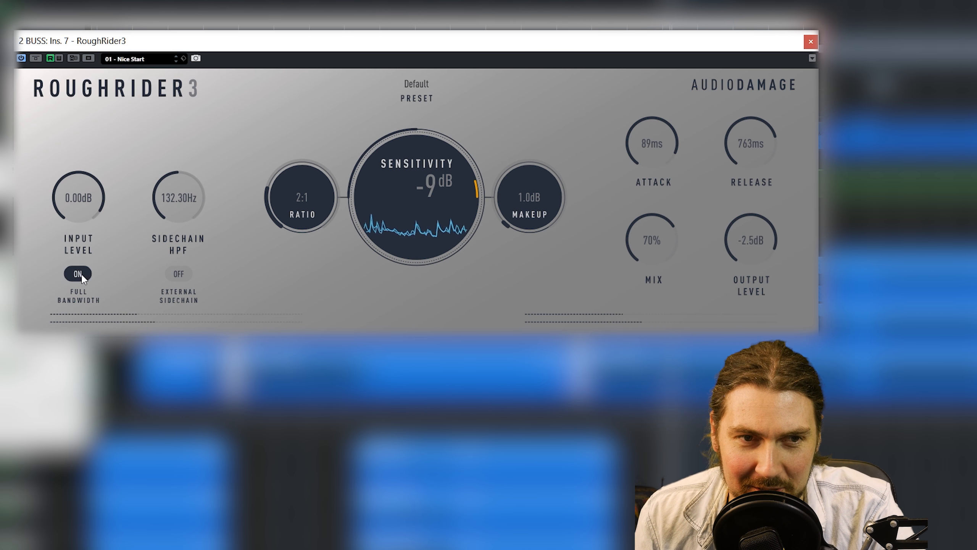
# Step: Fine-tune the sidechain HPF to 141.50 Hz, sensitivity to -8 dB and makeup to 1.6 dB, and compare against bypass
pyautogui.moveTo(168, 193); pyautogui.dragTo(172, 189)
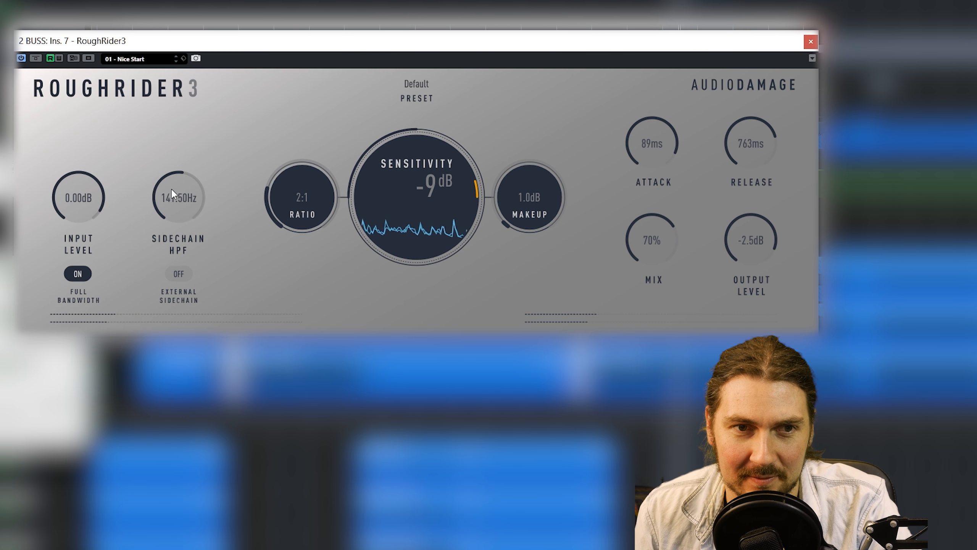
pyautogui.moveTo(397, 169); pyautogui.dragTo(399, 166)
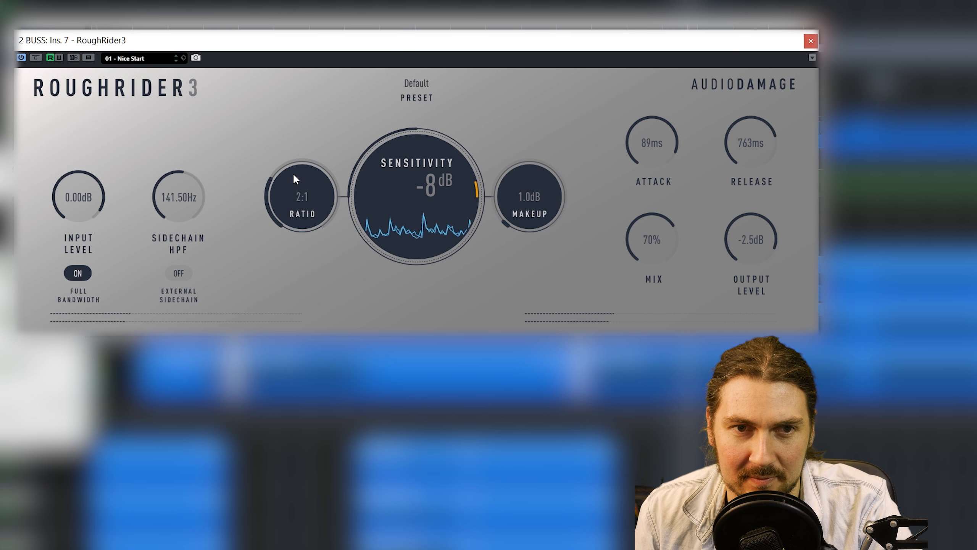
pyautogui.moveTo(521, 180); pyautogui.dragTo(522, 176)
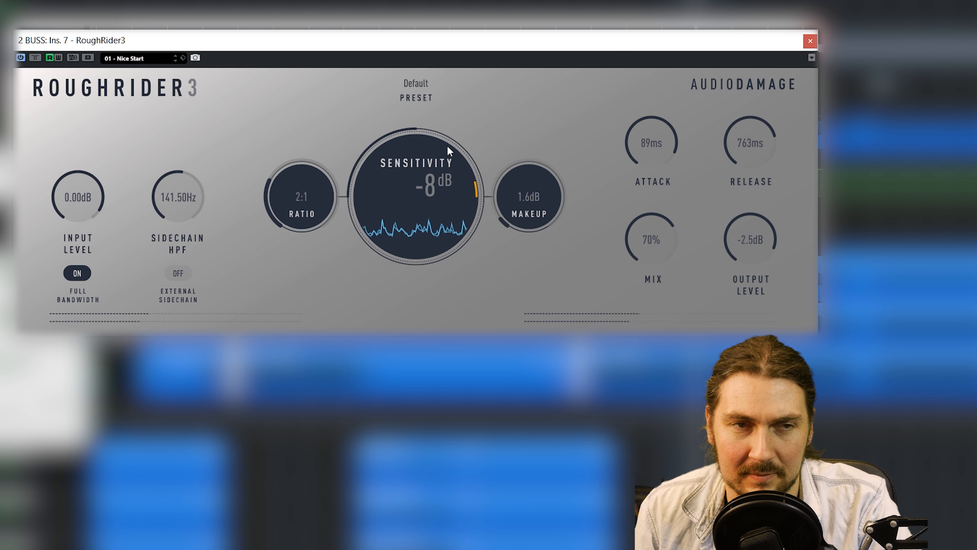
pyautogui.click(35, 58)
pyautogui.click(35, 57)
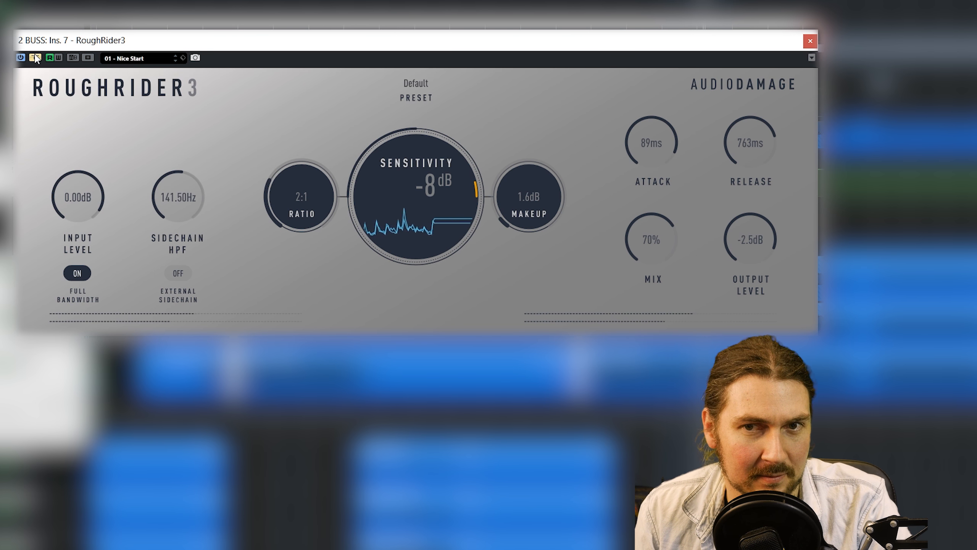
# Step: Load the factory preset OG - 01 - New York Parallel, glance at the user presets, and return to the compressor controls
pyautogui.click(417, 93)
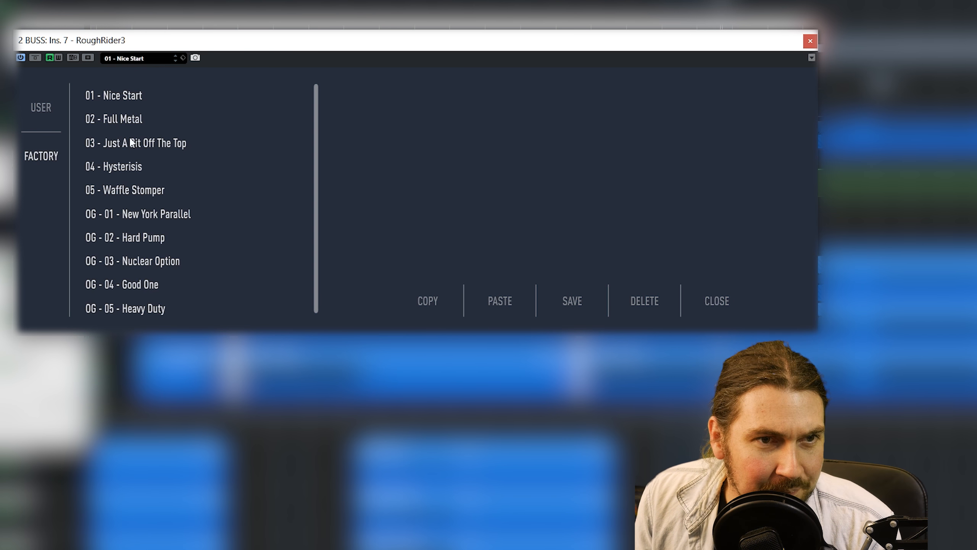
pyautogui.scroll(-1, 259, 161)
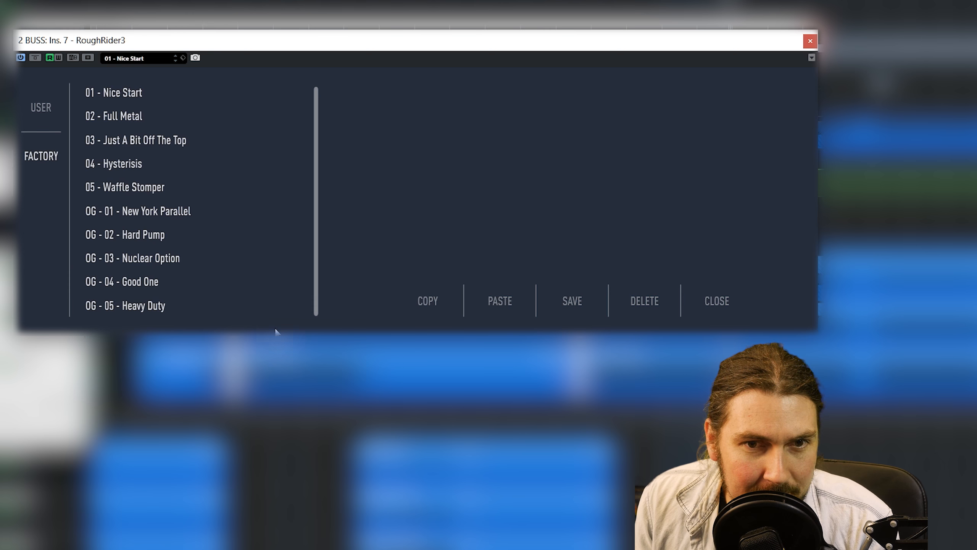
pyautogui.click(174, 218)
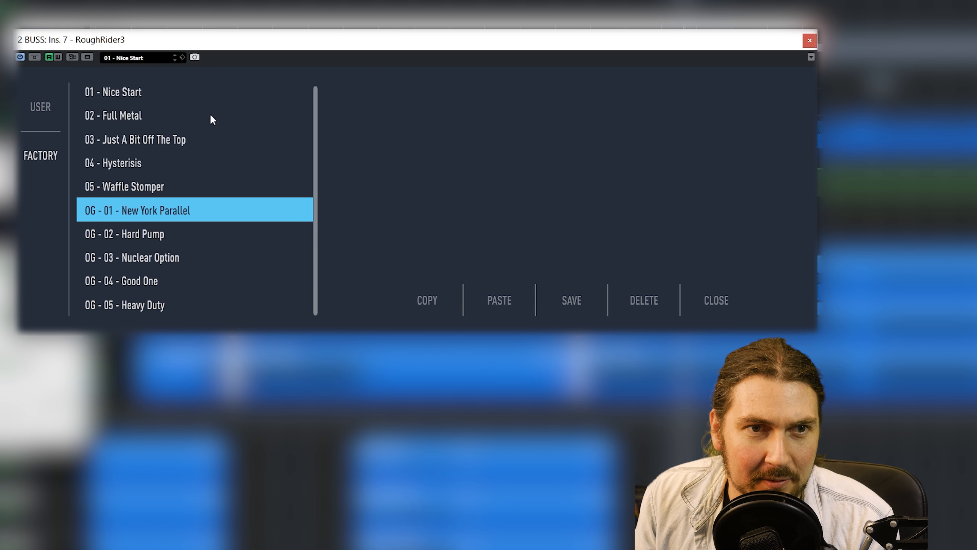
pyautogui.scroll(1, 102, 134)
pyautogui.click(40, 105)
pyautogui.click(42, 156)
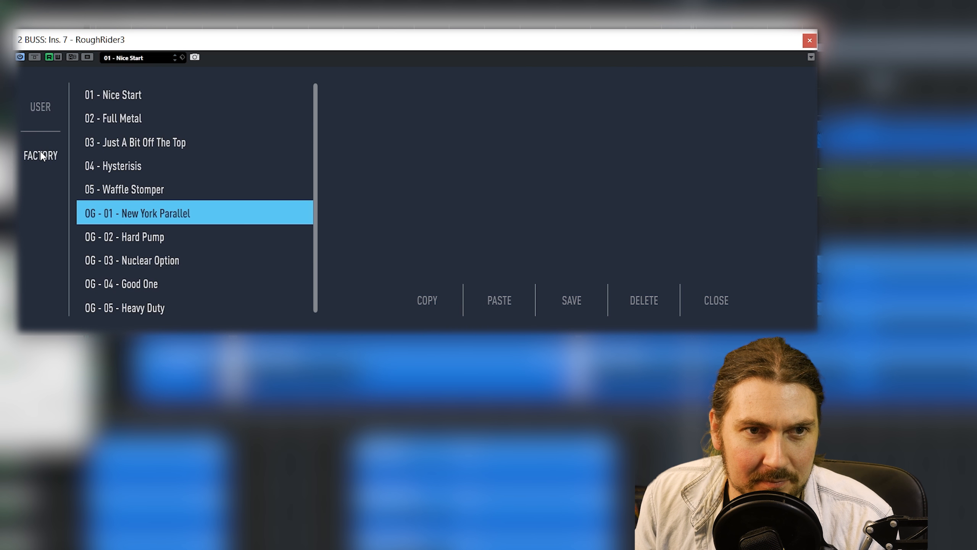
pyautogui.click(721, 301)
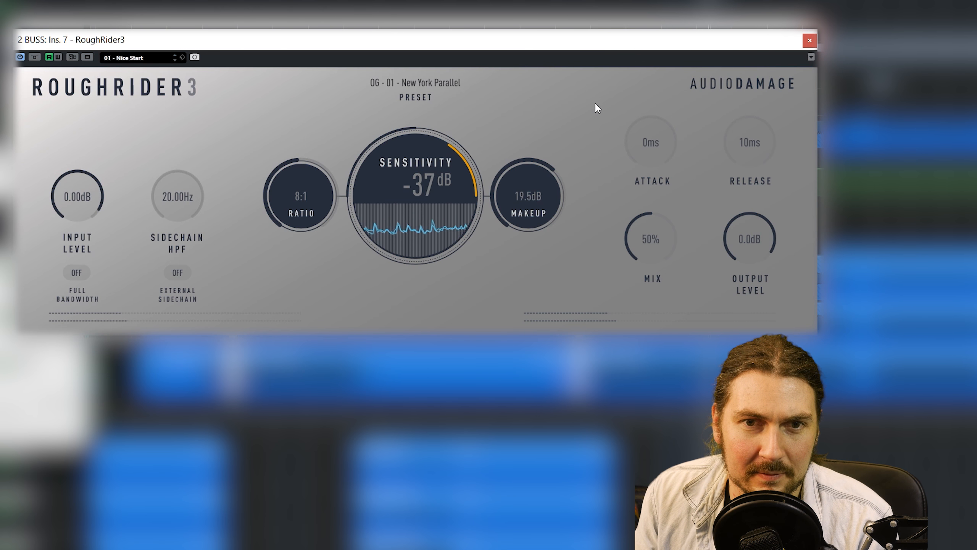
# Step: Set the New York Parallel preset's mix to 48%, makeup to 1.7 dB and sensitivity to -8 dB
pyautogui.moveTo(649, 239); pyautogui.dragTo(649, 243)
pyautogui.moveTo(413, 169); pyautogui.dragTo(407, 143)
pyautogui.moveTo(527, 196); pyautogui.dragTo(524, 288)
pyautogui.moveTo(415, 185); pyautogui.dragTo(411, 142)
pyautogui.moveTo(528, 195); pyautogui.dragTo(529, 199)
pyautogui.moveTo(409, 177); pyautogui.dragTo(404, 295)
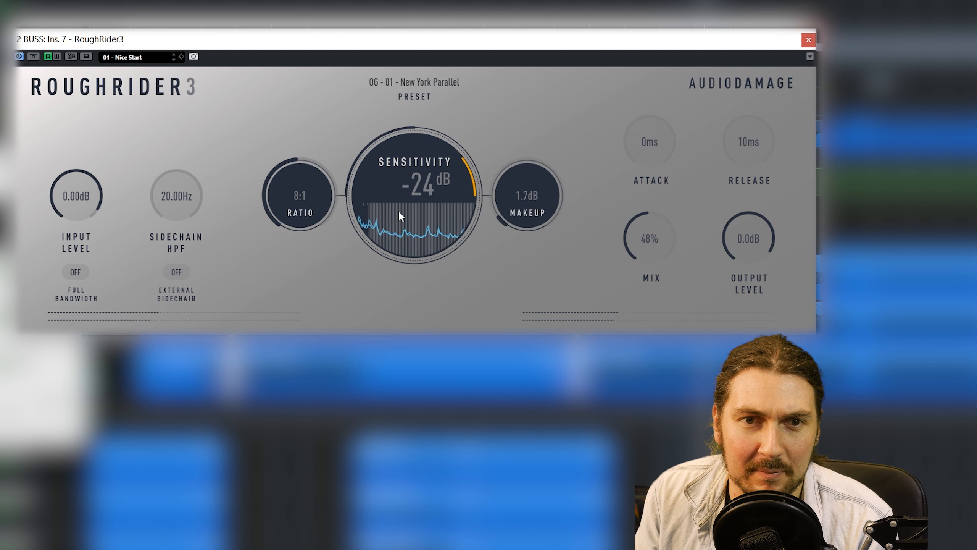
pyautogui.moveTo(405, 171); pyautogui.dragTo(406, 166)
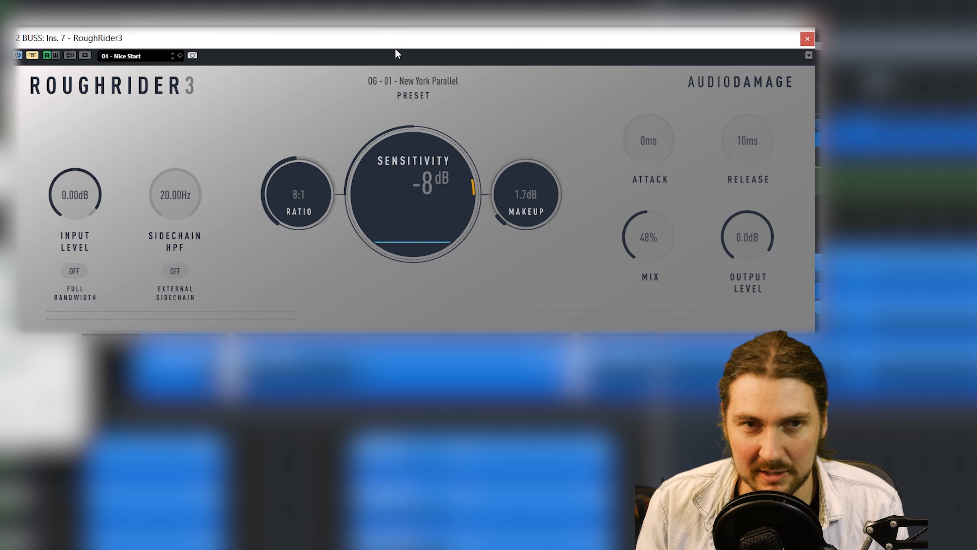
# Step: Close the mix bus compressor window, select the group track whose volume is -0.33, and start playback
pyautogui.click(807, 40)
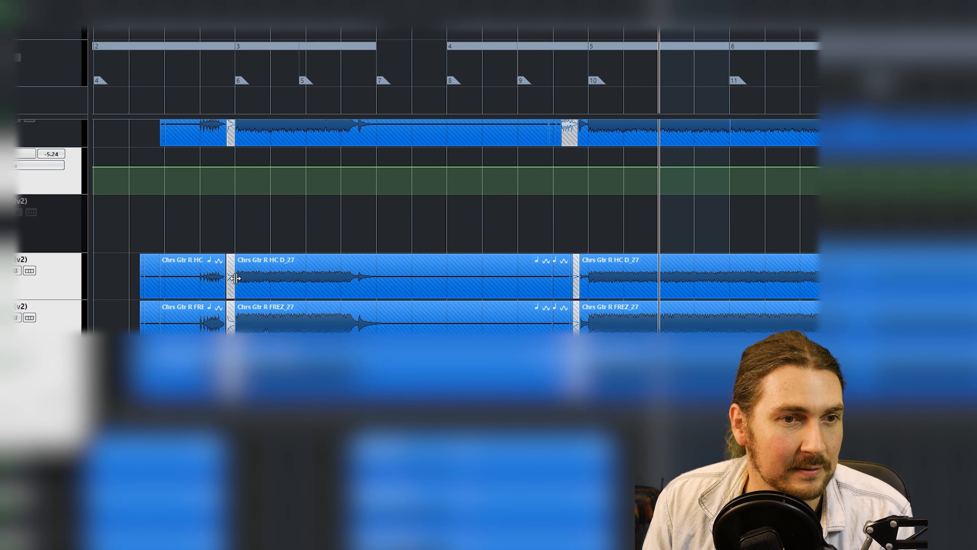
pyautogui.scroll(15, 454, 228)
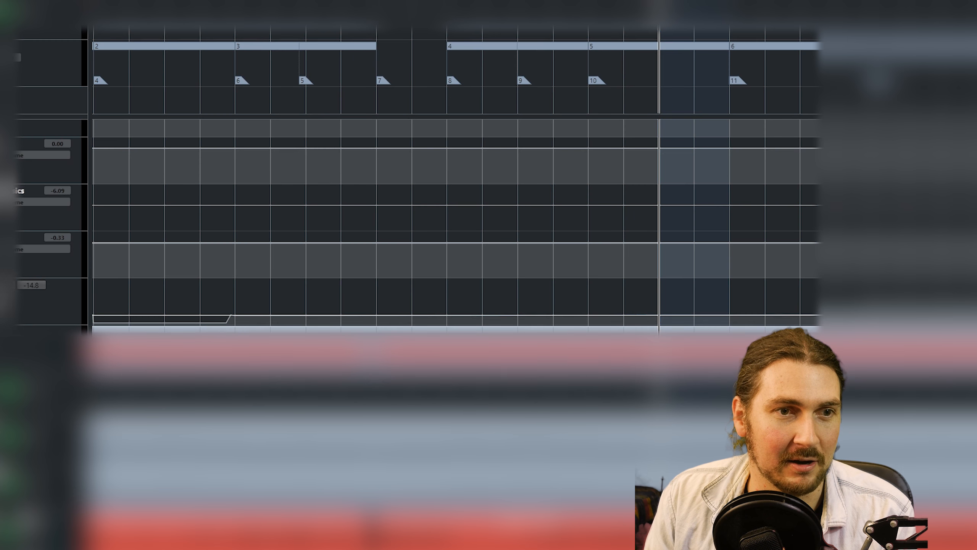
pyautogui.click(7, 253)
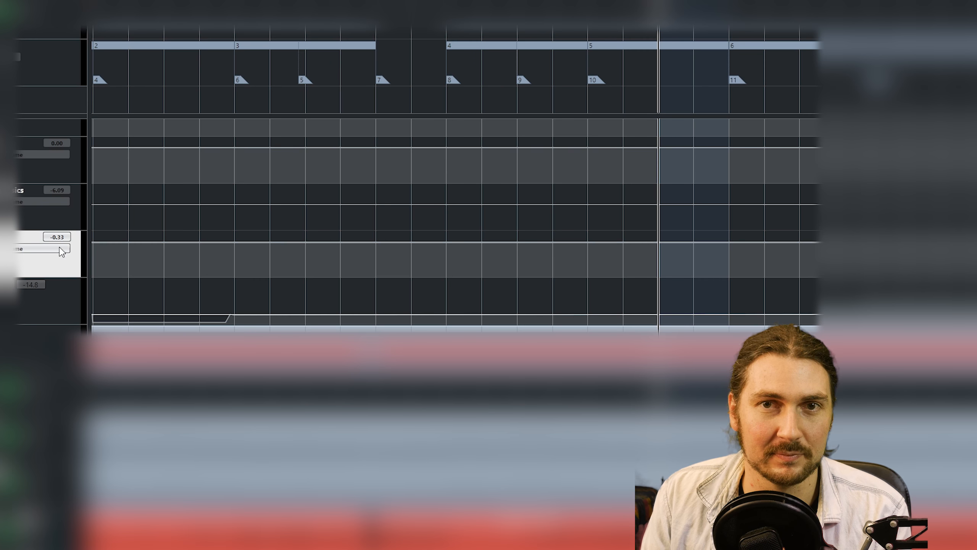
pyautogui.press('space')
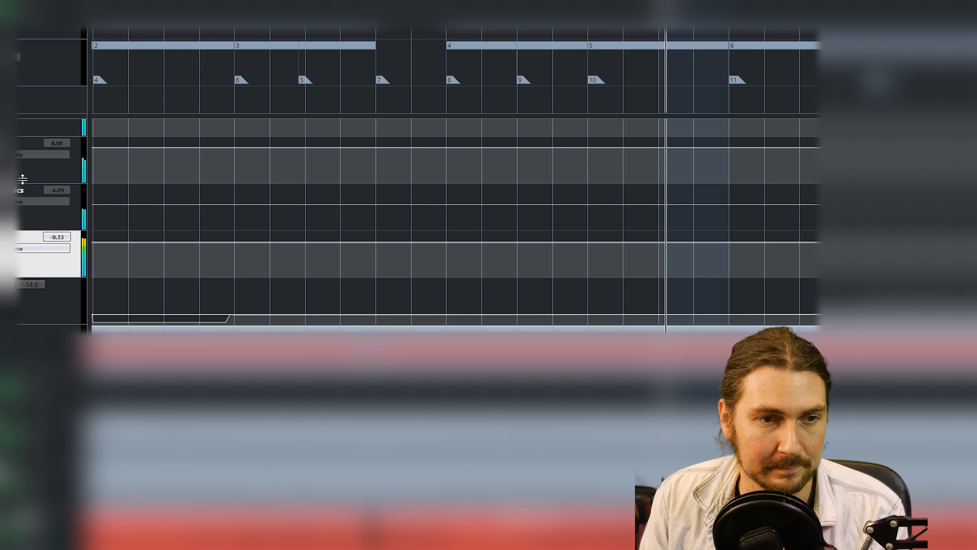
# Step: Find and select the Drums track, and open RoughRider3 on its insert 6
pyautogui.scroll(5, 33, 292)
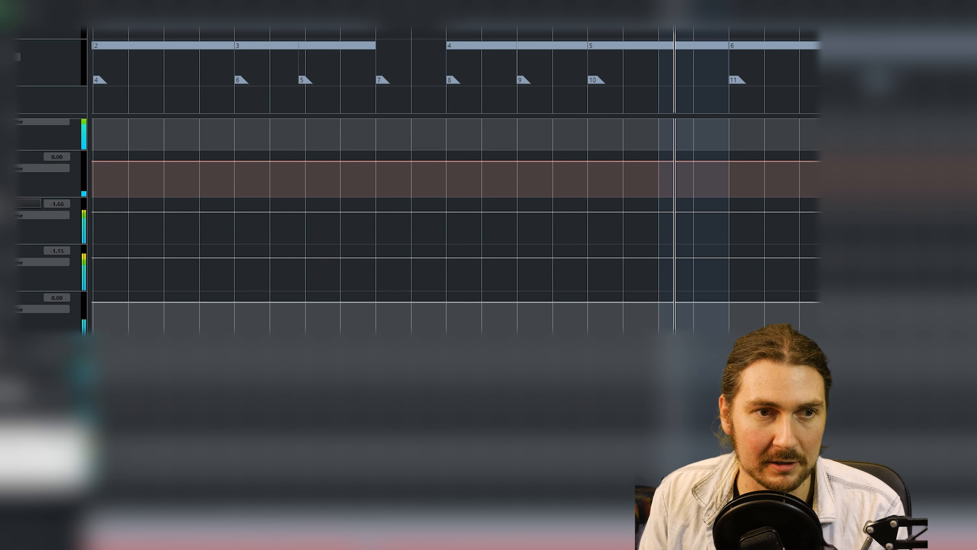
pyautogui.click(10, 223)
pyautogui.keyDown('shift'); pyautogui.click(11, 270); pyautogui.keyUp('shift')
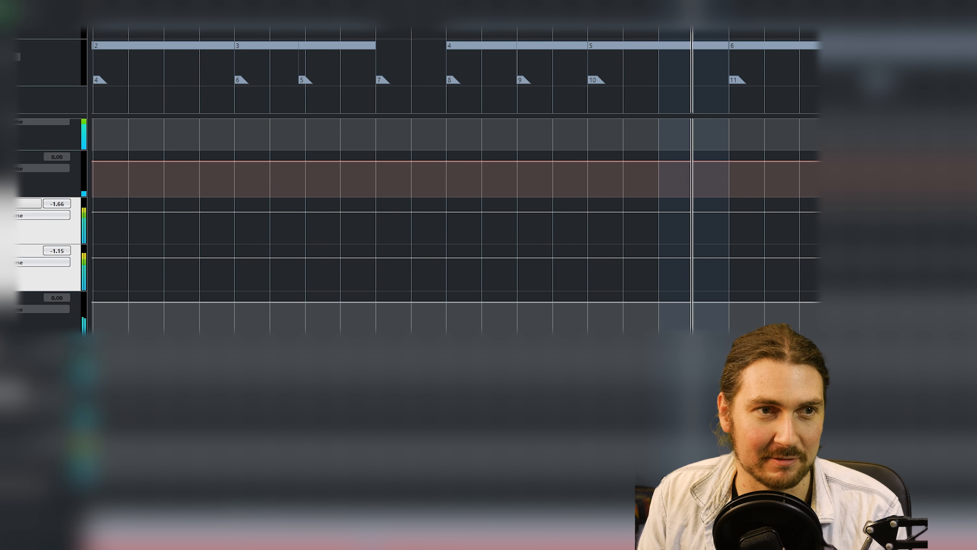
pyautogui.click(10, 223)
pyautogui.click(11, 455)
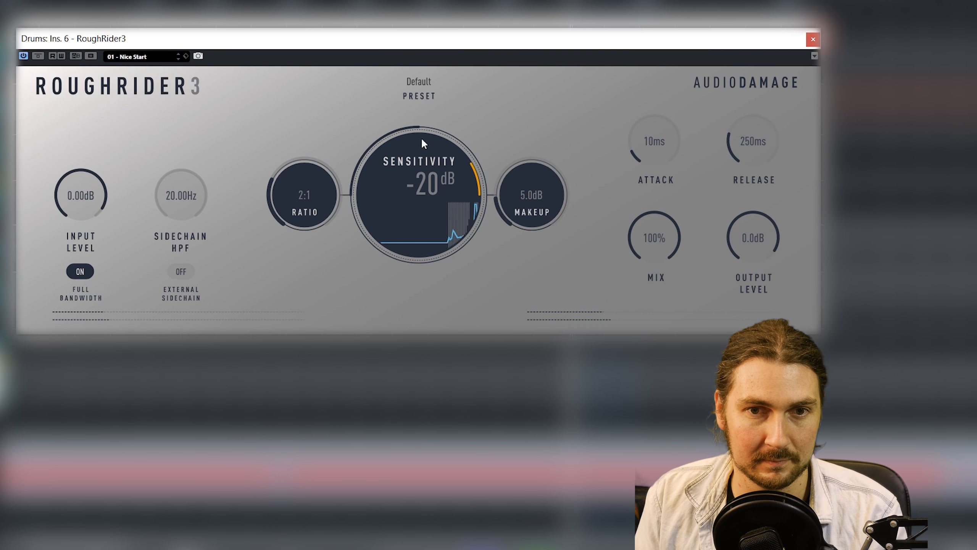
# Step: Set the drum compressor to 60 ms attack, 131 ms release, 6:1 ratio, 100 Hz sidechain HPF and -19 dB sensitivity
pyautogui.moveTo(423, 139); pyautogui.dragTo(419, 192)
pyautogui.moveTo(658, 129); pyautogui.dragTo(656, 92)
pyautogui.moveTo(765, 154); pyautogui.dragTo(758, 161)
pyautogui.moveTo(665, 142); pyautogui.dragTo(653, 153)
pyautogui.moveTo(319, 161); pyautogui.dragTo(320, 154)
pyautogui.moveTo(192, 192); pyautogui.dragTo(194, 144)
pyautogui.moveTo(455, 189); pyautogui.dragTo(452, 184)
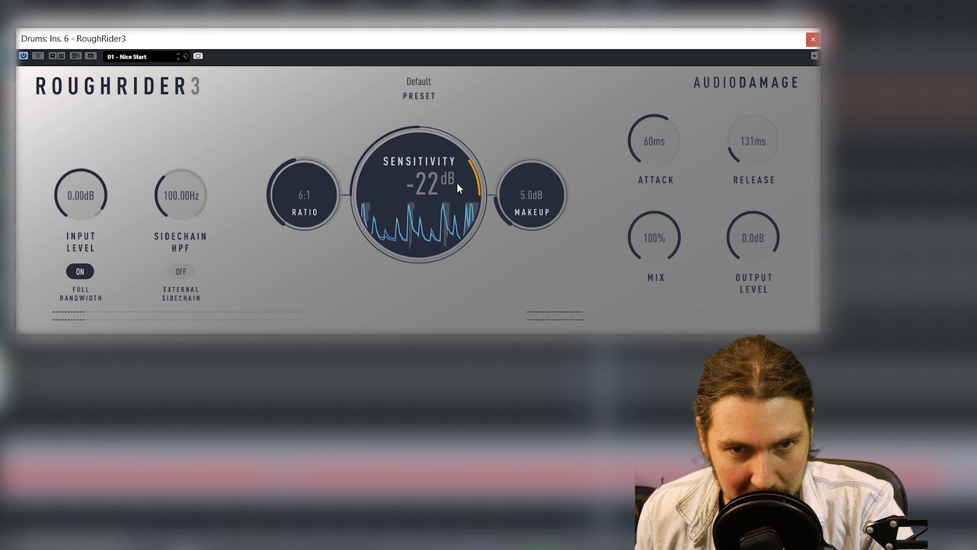
pyautogui.moveTo(459, 185); pyautogui.dragTo(471, 176)
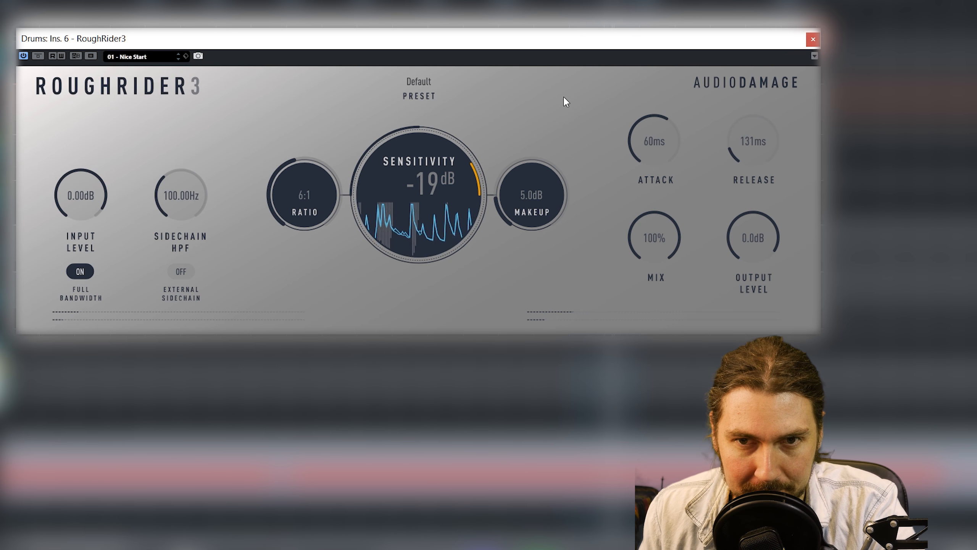
# Step: Set the attack to 79 ms, release to 163 ms and makeup to 2.6 dB, keeping the mix at 100%
pyautogui.moveTo(649, 152)
pyautogui.mouseDown()
pyautogui.moveTo(649, 46)
pyautogui.moveTo(650, 138)
pyautogui.mouseUp()
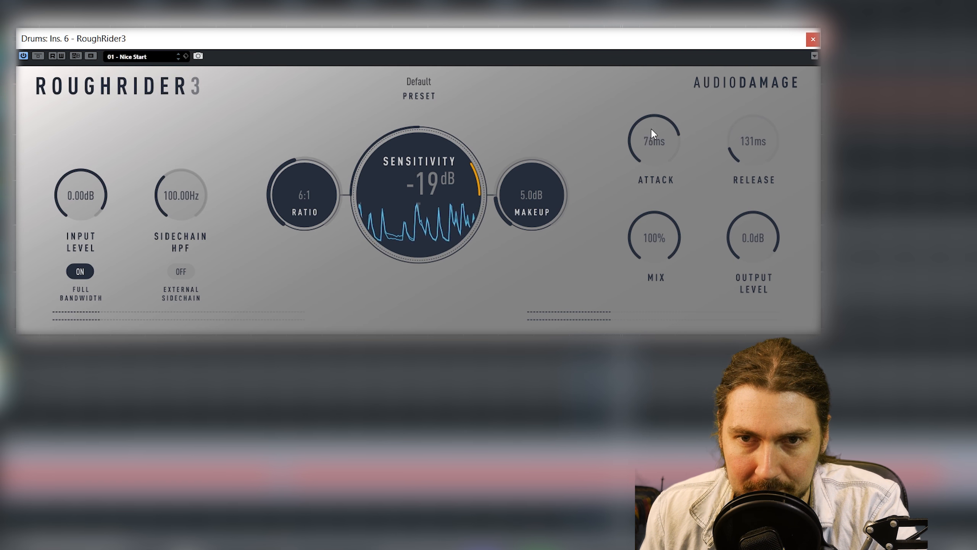
pyautogui.moveTo(747, 136)
pyautogui.mouseDown()
pyautogui.moveTo(747, 24)
pyautogui.moveTo(737, 268)
pyautogui.moveTo(741, 126)
pyautogui.mouseUp()
pyautogui.moveTo(662, 239); pyautogui.dragTo(659, 19)
pyautogui.moveTo(545, 198); pyautogui.dragTo(542, 209)
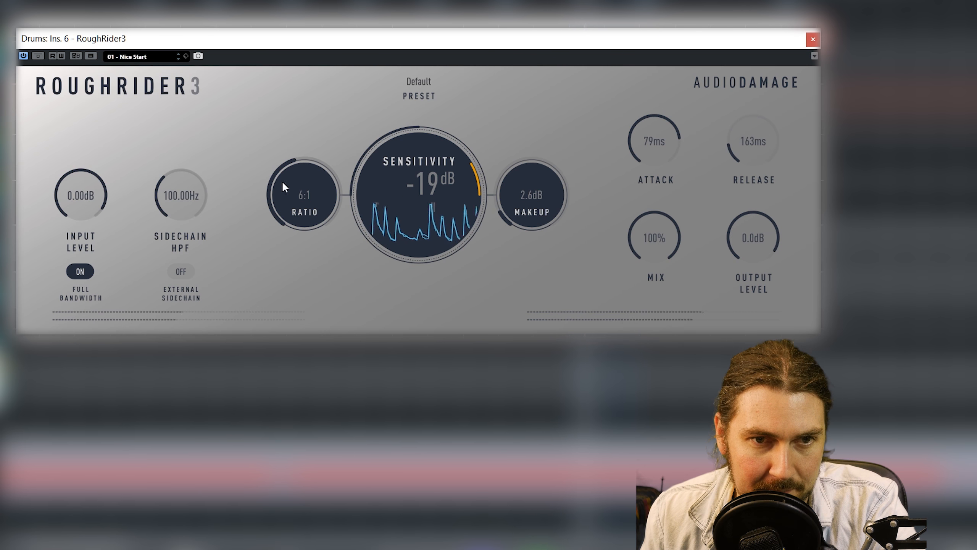
# Step: Set the ratio to 5:1, sensitivity to -21 dB and makeup to 3.6 dB, and compare the drums against bypass
pyautogui.moveTo(300, 198); pyautogui.dragTo(300, 206)
pyautogui.moveTo(418, 178)
pyautogui.mouseDown()
pyautogui.moveTo(416, 148)
pyautogui.moveTo(414, 194)
pyautogui.moveTo(414, 178)
pyautogui.mouseUp()
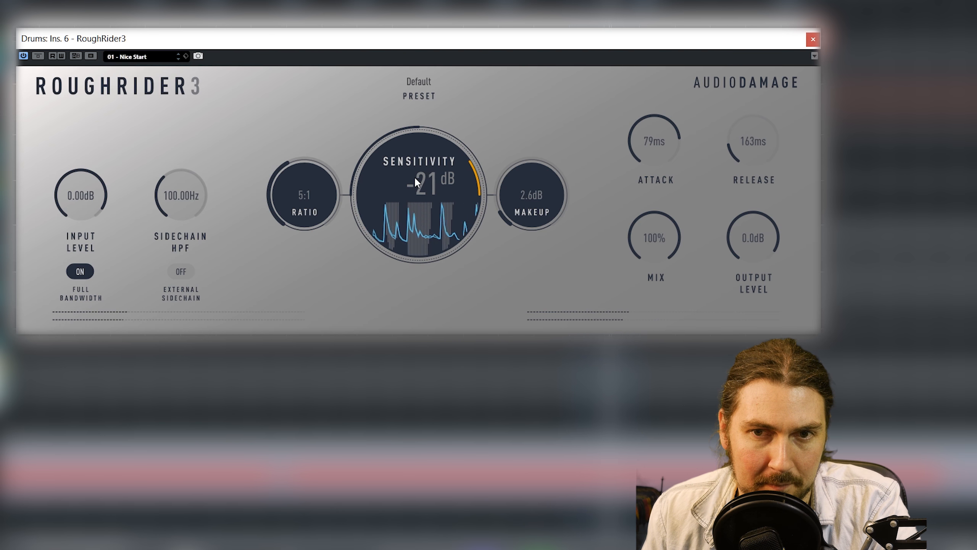
pyautogui.moveTo(546, 197); pyautogui.dragTo(539, 181)
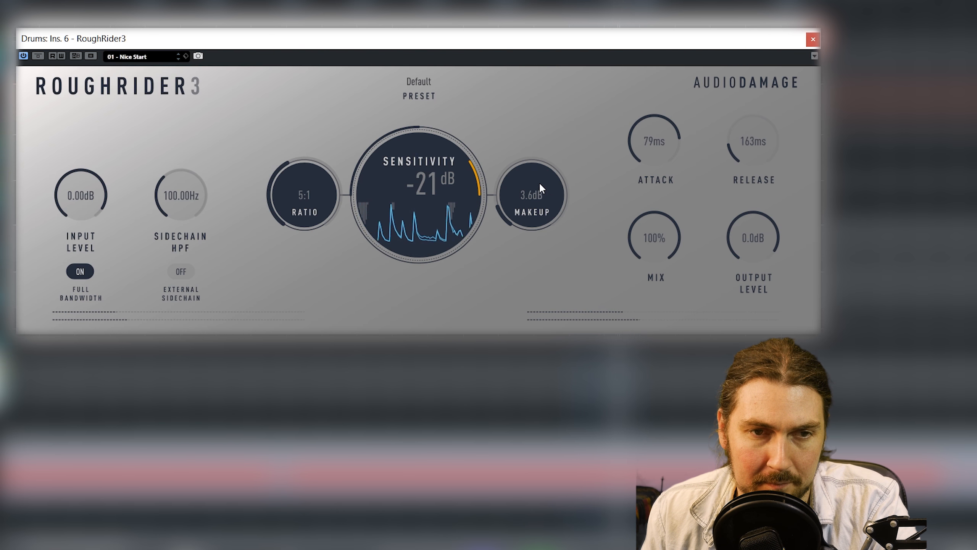
pyautogui.click(39, 56)
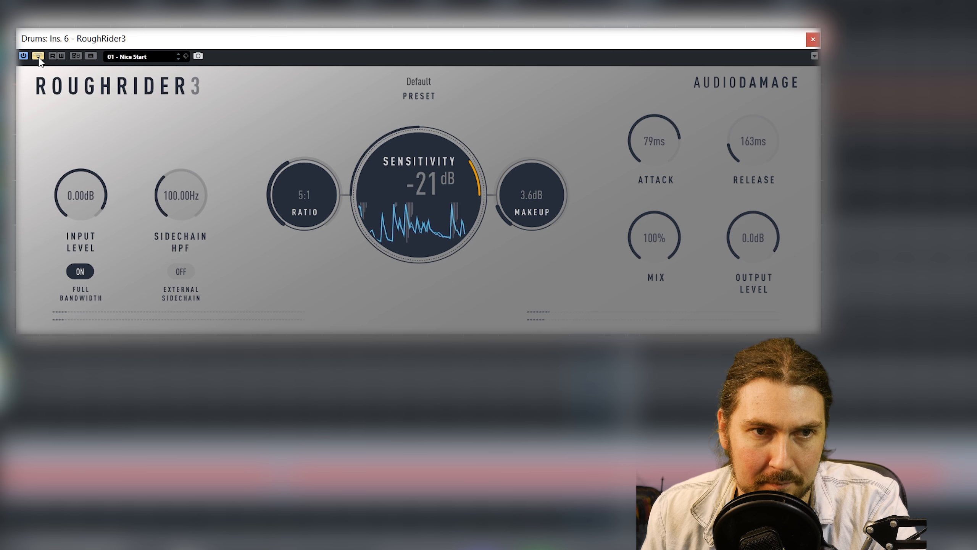
pyautogui.click(38, 56)
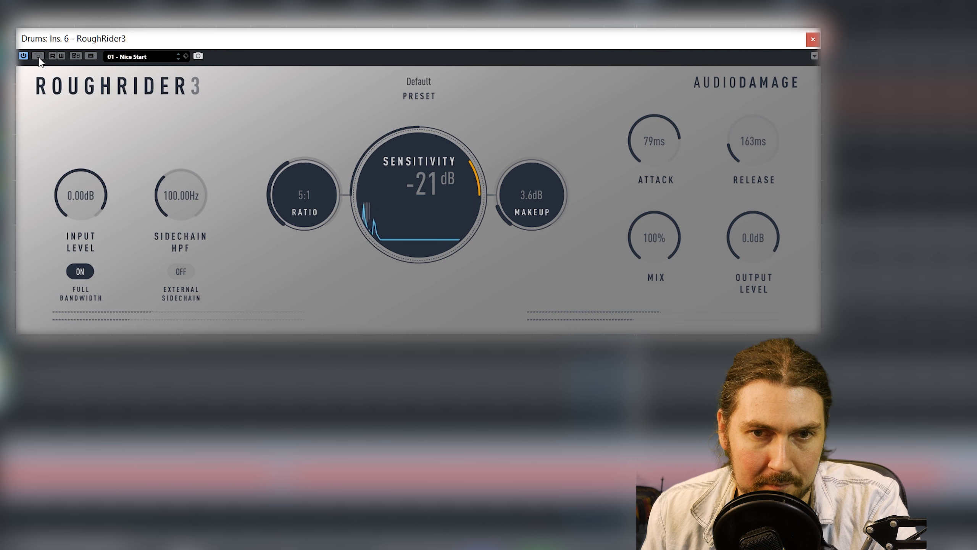
# Step: Set the input level to -0.80 dB and the output level to -1.3 dB
pyautogui.moveTo(83, 212); pyautogui.dragTo(82, 199)
pyautogui.moveTo(749, 237); pyautogui.dragTo(745, 254)
pyautogui.moveTo(91, 191); pyautogui.dragTo(106, 202)
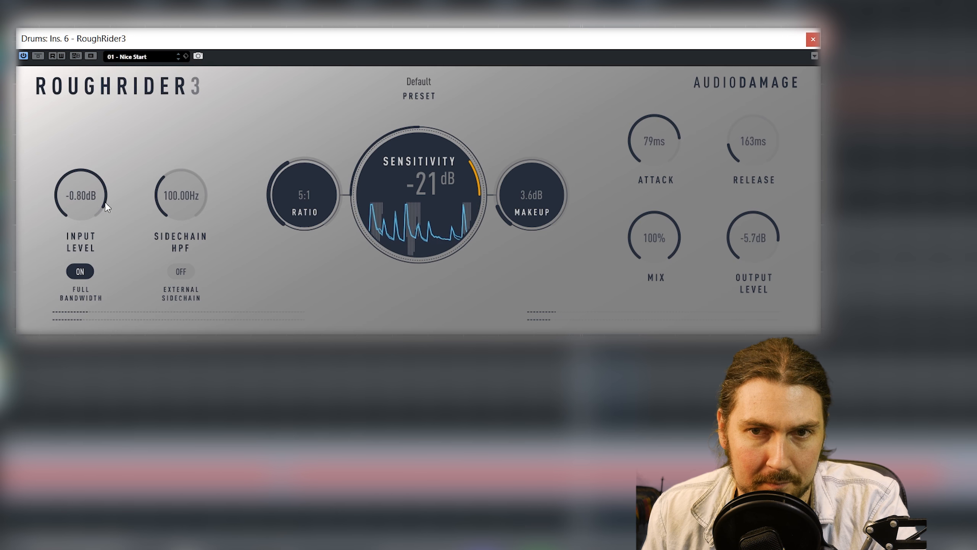
pyautogui.moveTo(759, 215); pyautogui.dragTo(752, 193)
# Step: Set the release to 32 ms and the attack to 91 ms, and compare the drums against bypass
pyautogui.moveTo(746, 146); pyautogui.dragTo(747, 166)
pyautogui.moveTo(650, 123); pyautogui.dragTo(649, 108)
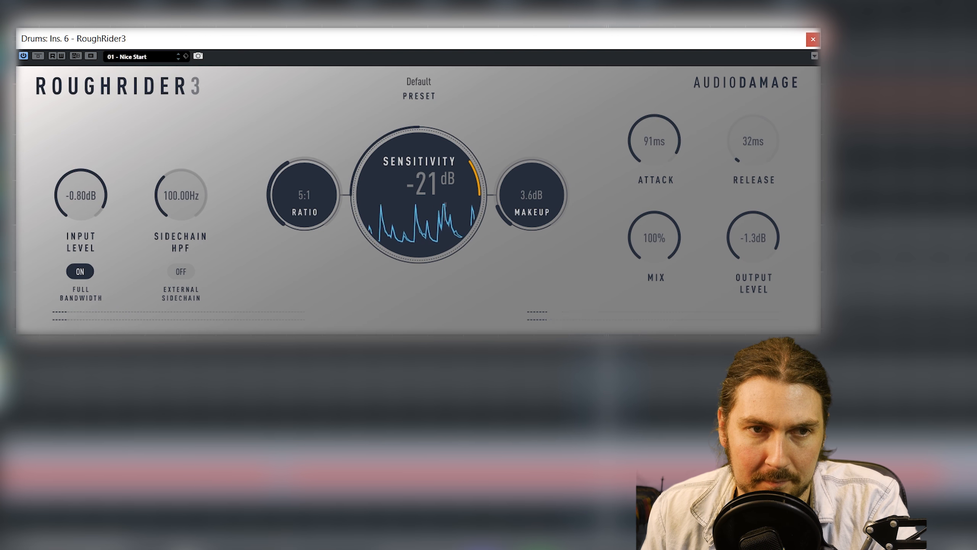
pyautogui.click(39, 55)
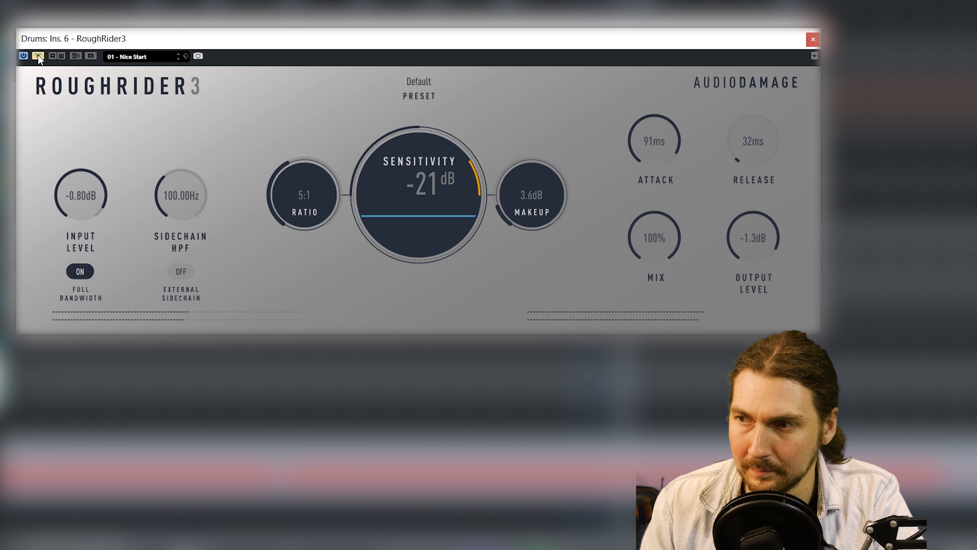
pyautogui.click(38, 56)
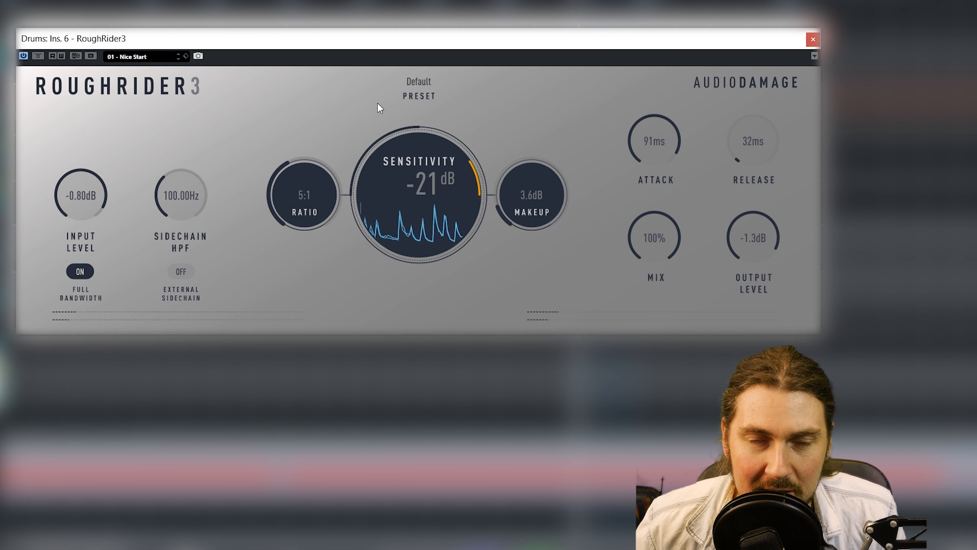
# Step: Set a faster drum response with 8 ms attack, 60 ms release and -24 dB sensitivity
pyautogui.moveTo(431, 172); pyautogui.dragTo(431, 168)
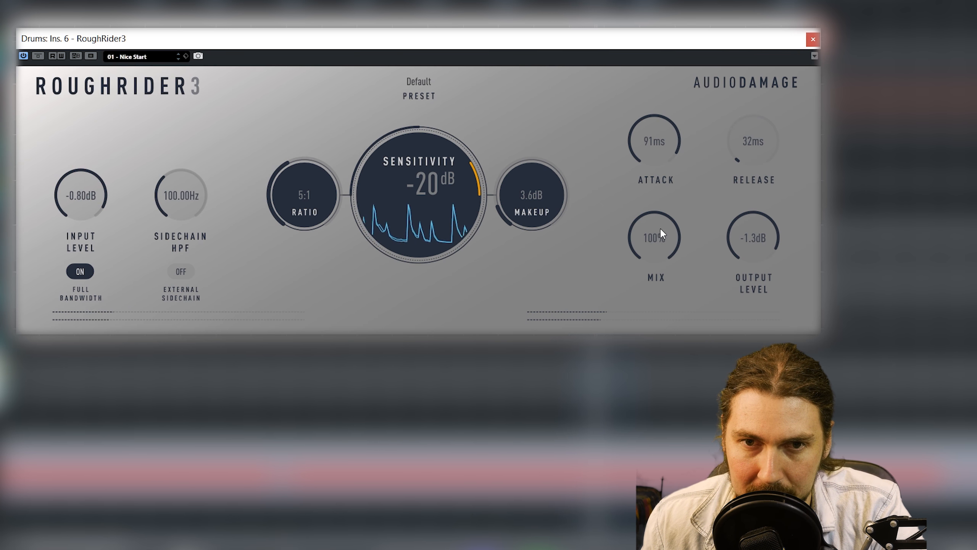
pyautogui.moveTo(405, 176); pyautogui.dragTo(375, 185)
pyautogui.moveTo(750, 142)
pyautogui.mouseDown()
pyautogui.moveTo(750, 127)
pyautogui.moveTo(743, 135)
pyautogui.mouseUp()
pyautogui.moveTo(656, 149); pyautogui.dragTo(658, 292)
pyautogui.moveTo(653, 146); pyautogui.dragTo(653, 141)
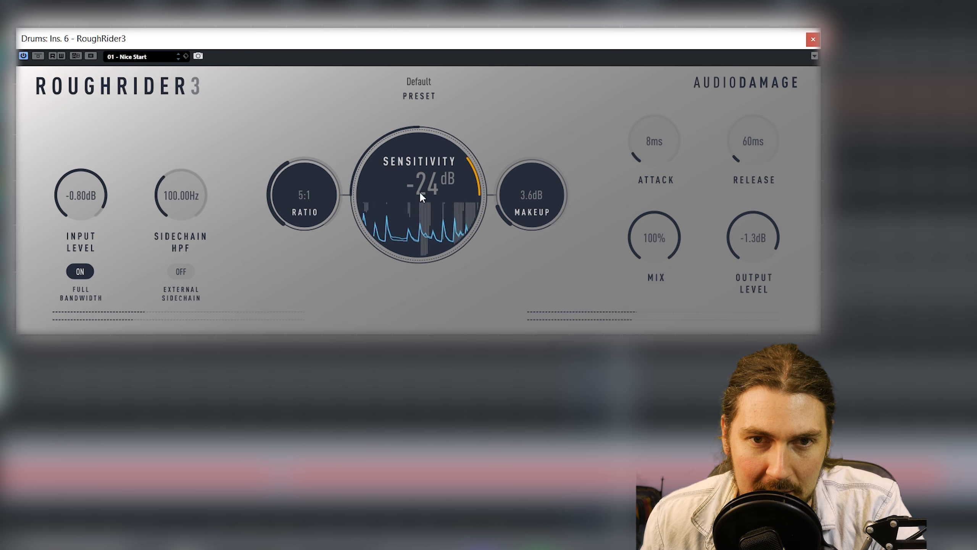
# Step: Compress the drums harder with a 10:1 ratio, 5.8 dB makeup and -24 dB sensitivity
pyautogui.moveTo(434, 174)
pyautogui.mouseDown()
pyautogui.moveTo(427, 197)
pyautogui.moveTo(427, 174)
pyautogui.mouseUp()
pyautogui.moveTo(311, 184); pyautogui.dragTo(312, 177)
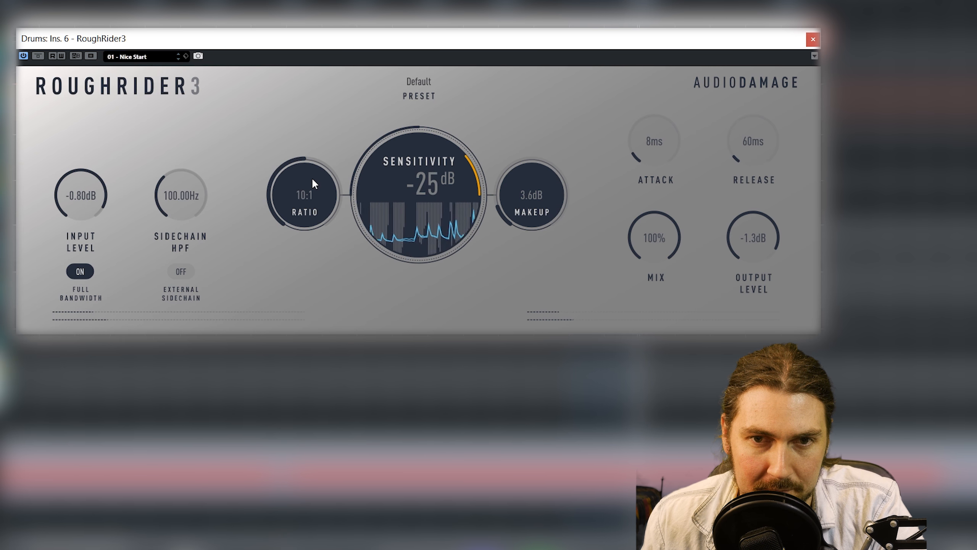
pyautogui.moveTo(515, 195); pyautogui.dragTo(508, 183)
pyautogui.moveTo(433, 176); pyautogui.dragTo(432, 172)
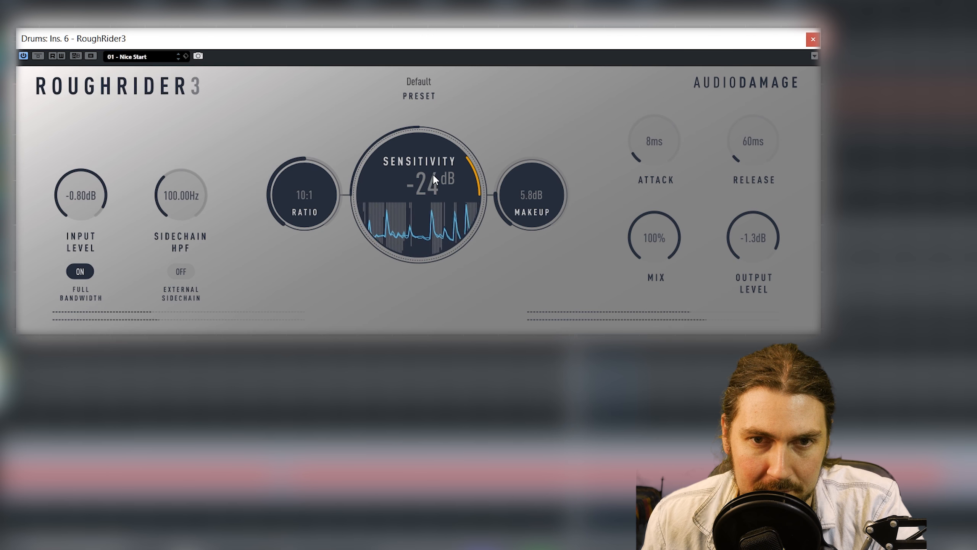
# Step: Set the attack to 0 ms, release to 10 ms and sensitivity to -23 dB
pyautogui.moveTo(619, 154); pyautogui.dragTo(710, 302)
pyautogui.moveTo(459, 186); pyautogui.dragTo(461, 184)
pyautogui.moveTo(742, 144); pyautogui.dragTo(761, 173)
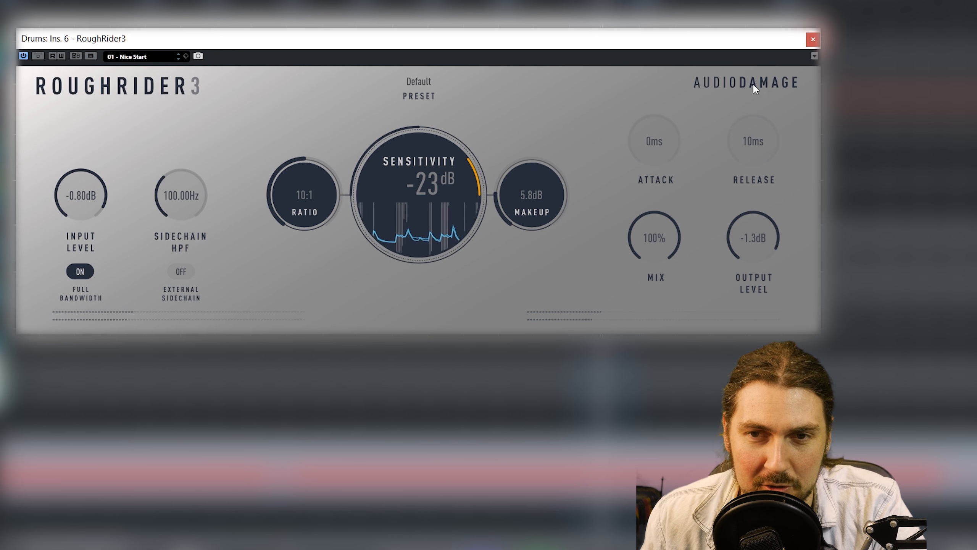
# Step: Set the release to 118 ms and blend the crushed drums in parallel with the mix at 24%
pyautogui.moveTo(783, 142); pyautogui.dragTo(774, 135)
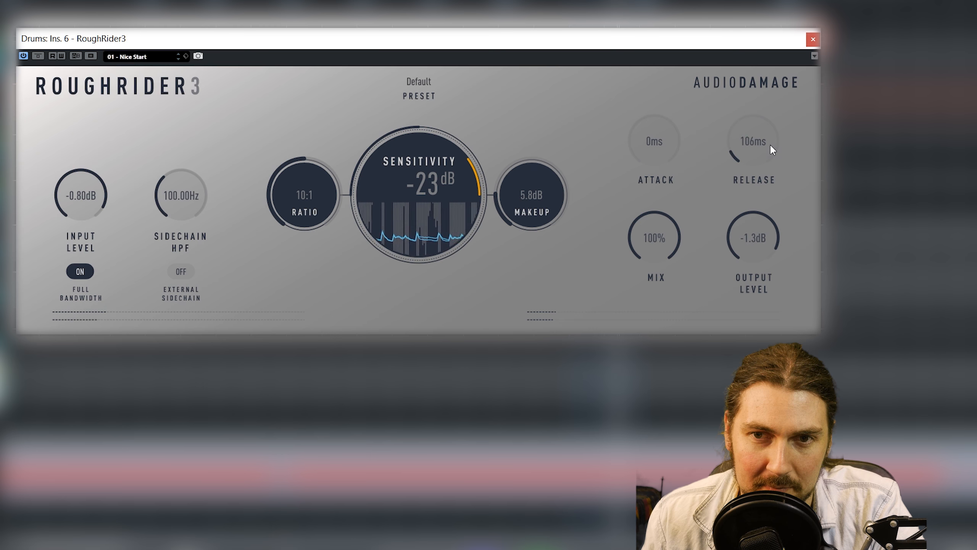
pyautogui.moveTo(753, 134); pyautogui.dragTo(752, 136)
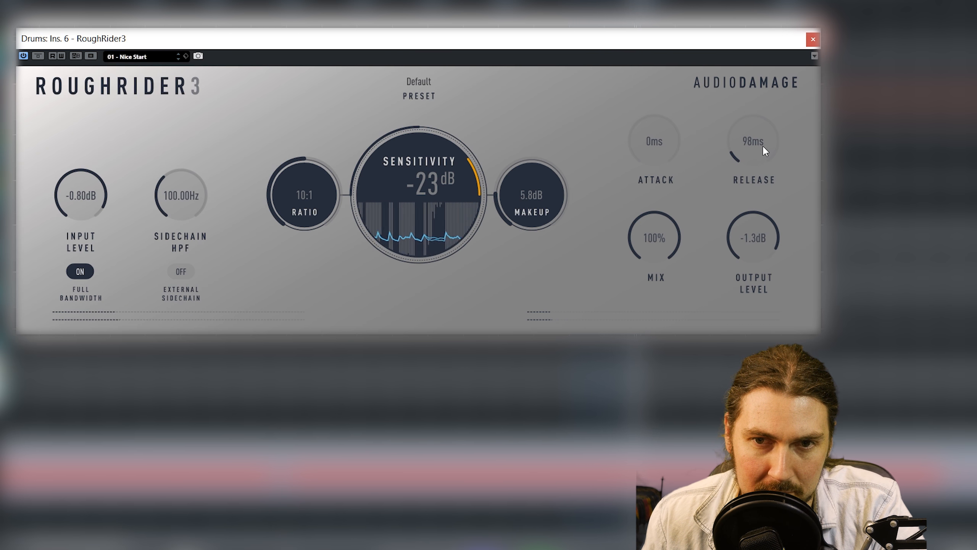
pyautogui.moveTo(756, 153); pyautogui.dragTo(733, 177)
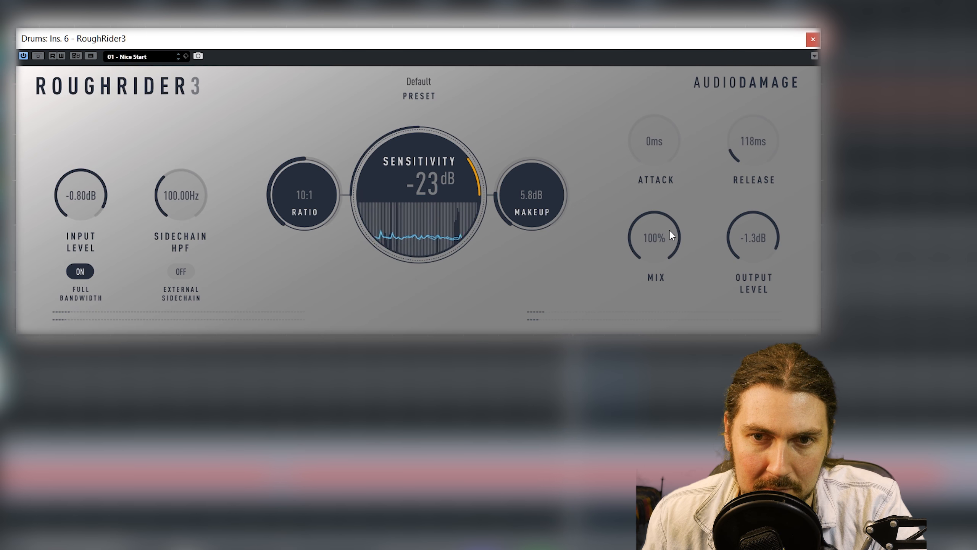
pyautogui.moveTo(657, 269); pyautogui.dragTo(648, 332)
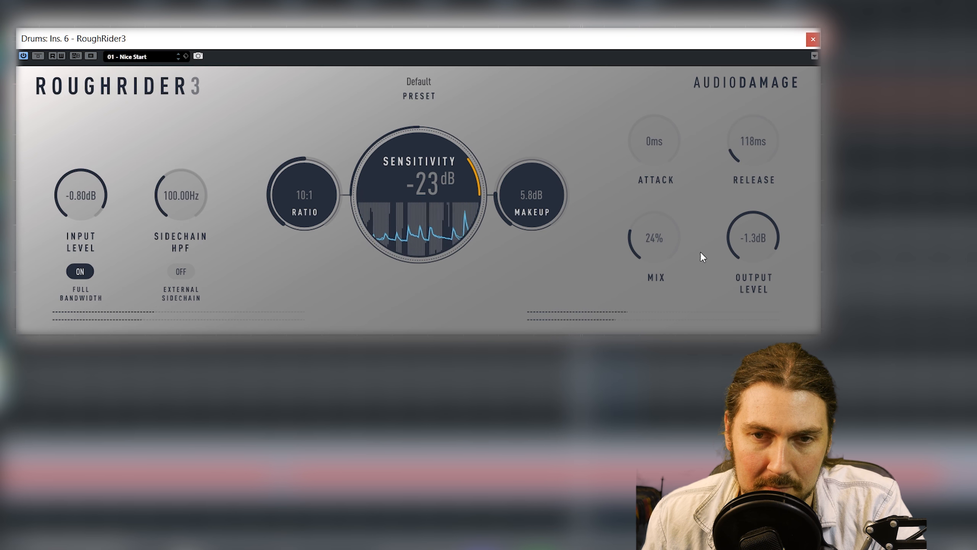
# Step: Set the drum compressor's mix to 33% and sensitivity to -24 dB, comparing the blend against bypass
pyautogui.moveTo(661, 231); pyautogui.dragTo(661, 210)
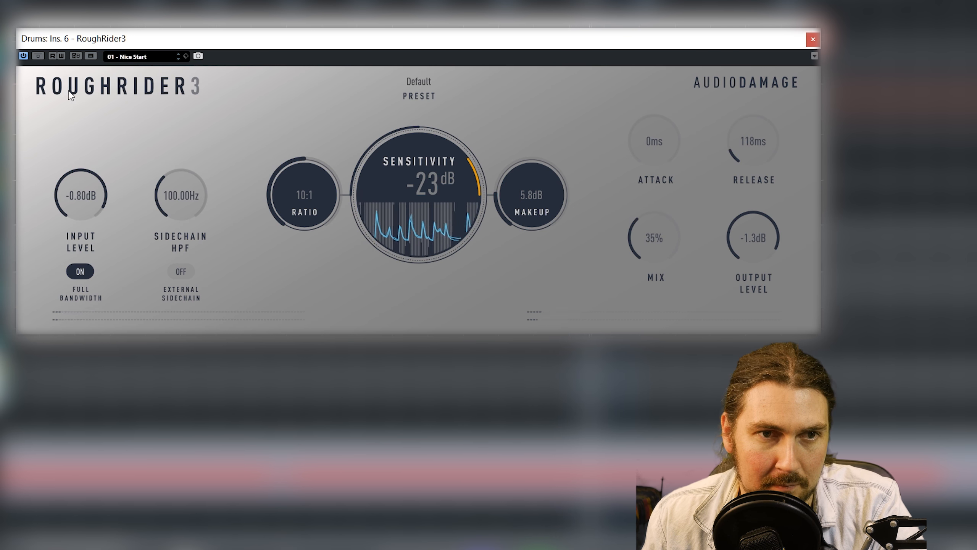
pyautogui.click(38, 57)
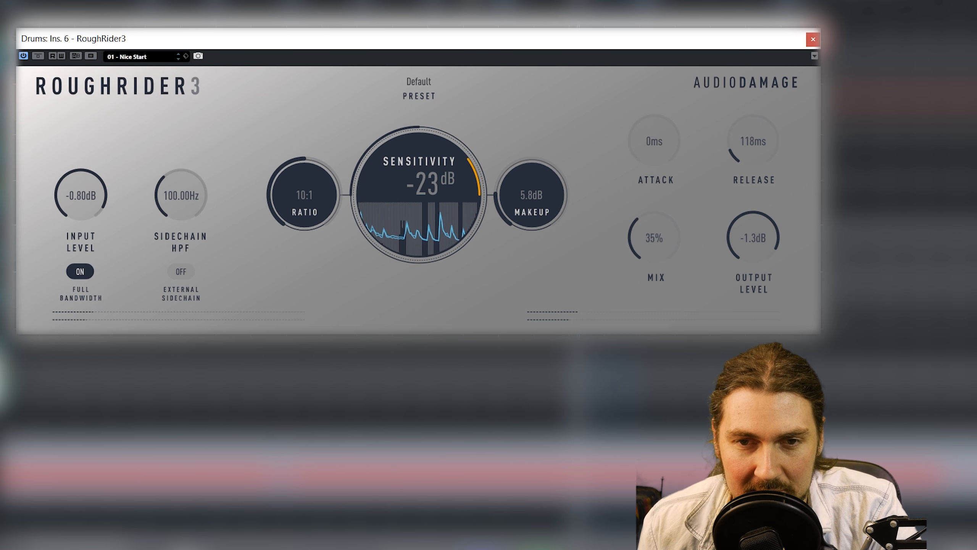
pyautogui.scroll(-1, 450, 180)
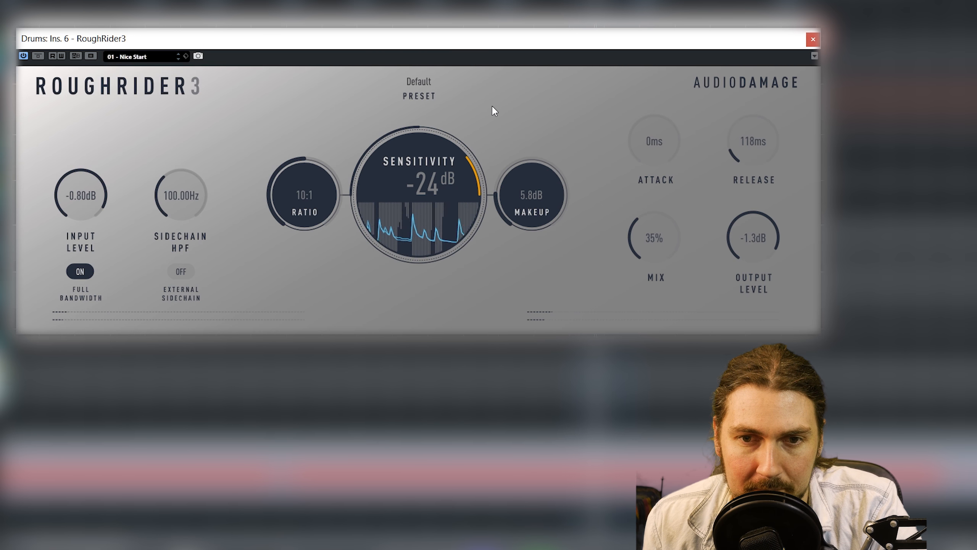
pyautogui.moveTo(659, 246); pyautogui.dragTo(660, 250)
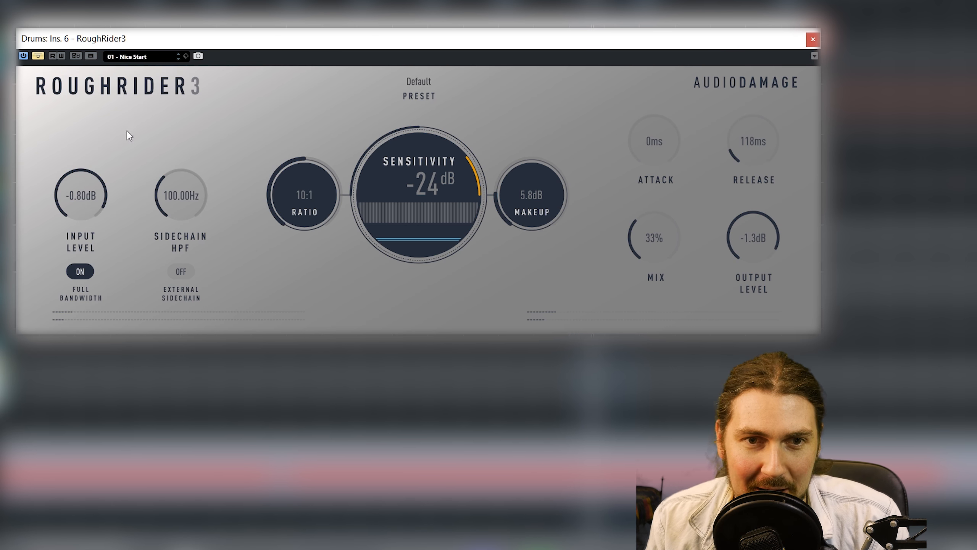
pyautogui.click(39, 56)
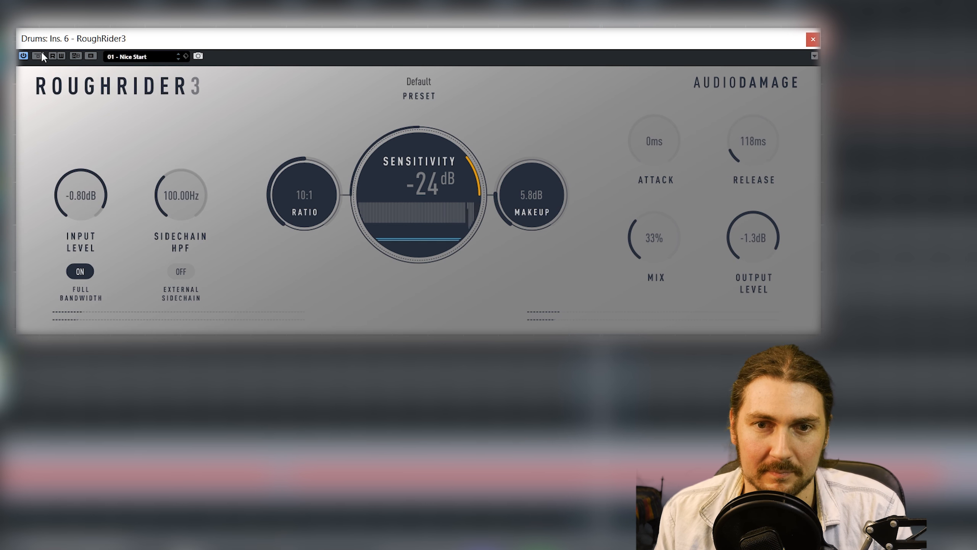
# Step: Level-match the drums against bypass with a 23% mix, 1.50 dB input level and -2.2 dB output level
pyautogui.moveTo(664, 233); pyautogui.dragTo(657, 247)
pyautogui.moveTo(730, 248); pyautogui.dragTo(736, 241)
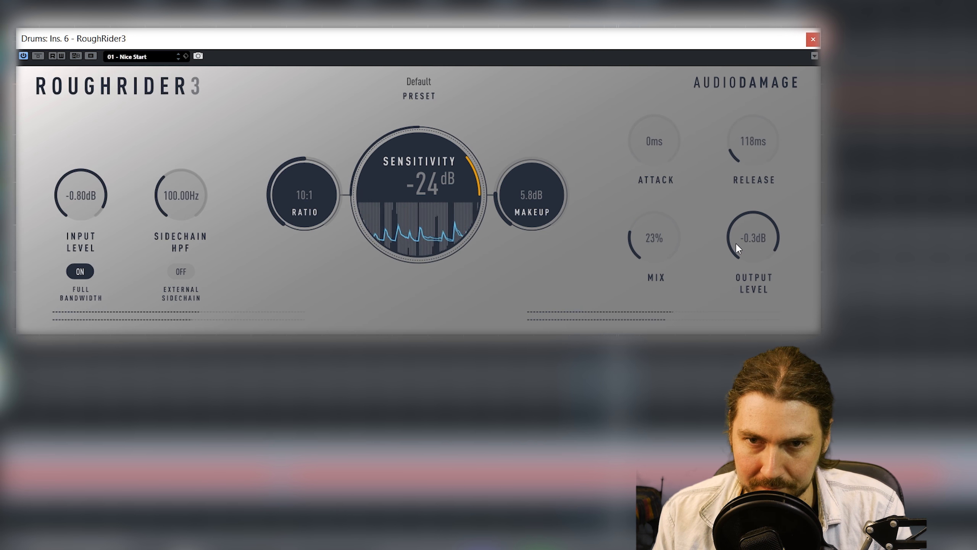
pyautogui.moveTo(88, 203); pyautogui.dragTo(92, 202)
pyautogui.moveTo(768, 217); pyautogui.dragTo(747, 238)
pyautogui.click(39, 57)
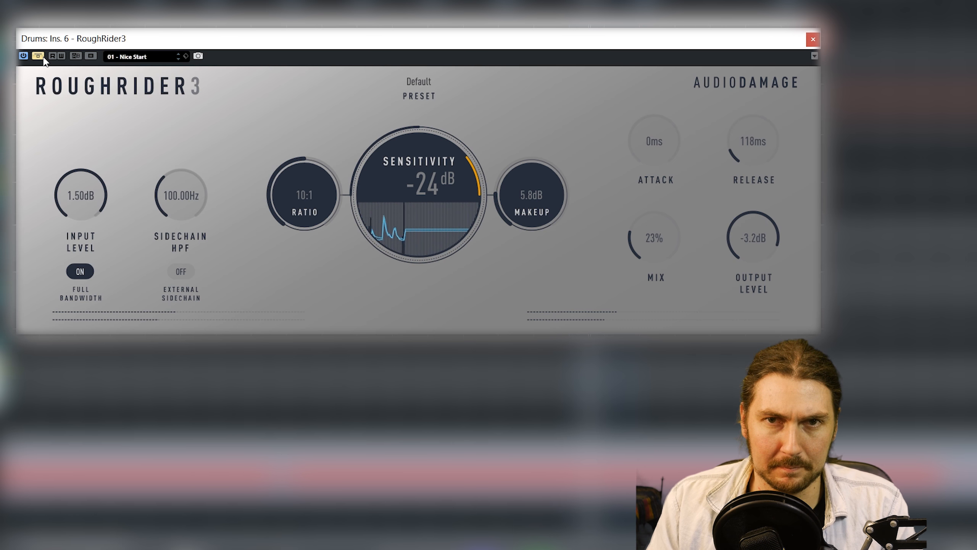
pyautogui.moveTo(738, 234); pyautogui.dragTo(736, 229)
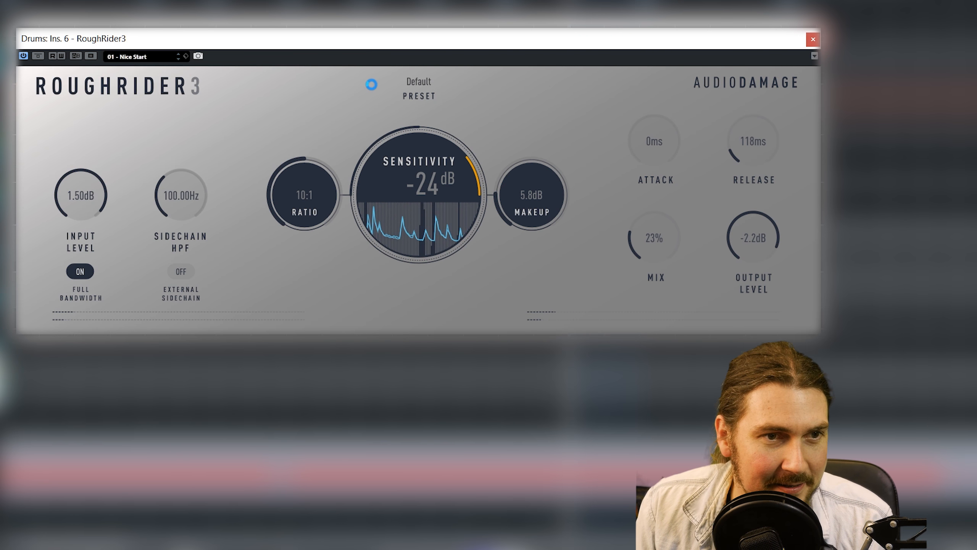
pyautogui.press('space')
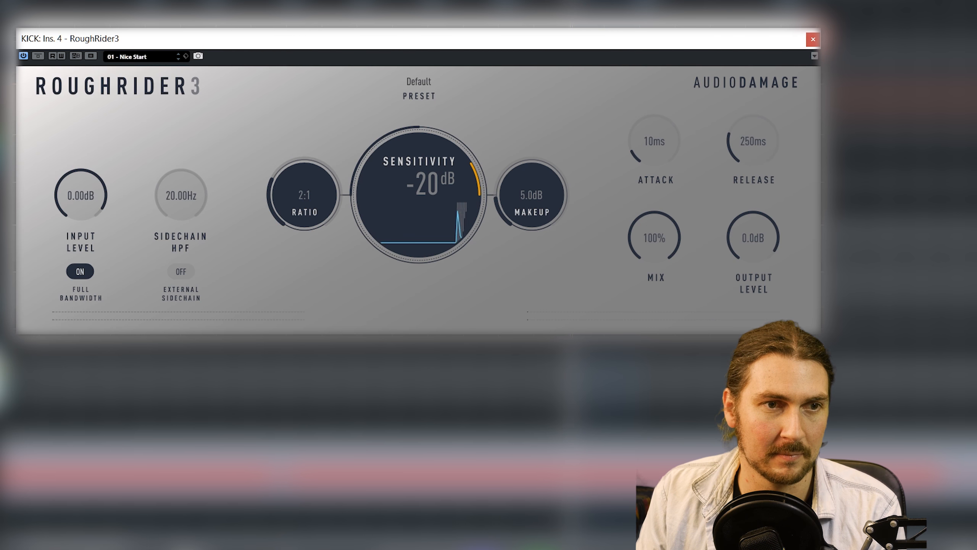
# Step: Compress the kick at a 4:1 ratio with -26 dB sensitivity, 107 ms release and 70 ms attack, and compare against bypass
pyautogui.moveTo(406, 234); pyautogui.dragTo(405, 191)
pyautogui.moveTo(336, 193); pyautogui.dragTo(312, 190)
pyautogui.moveTo(387, 181); pyautogui.dragTo(466, 190)
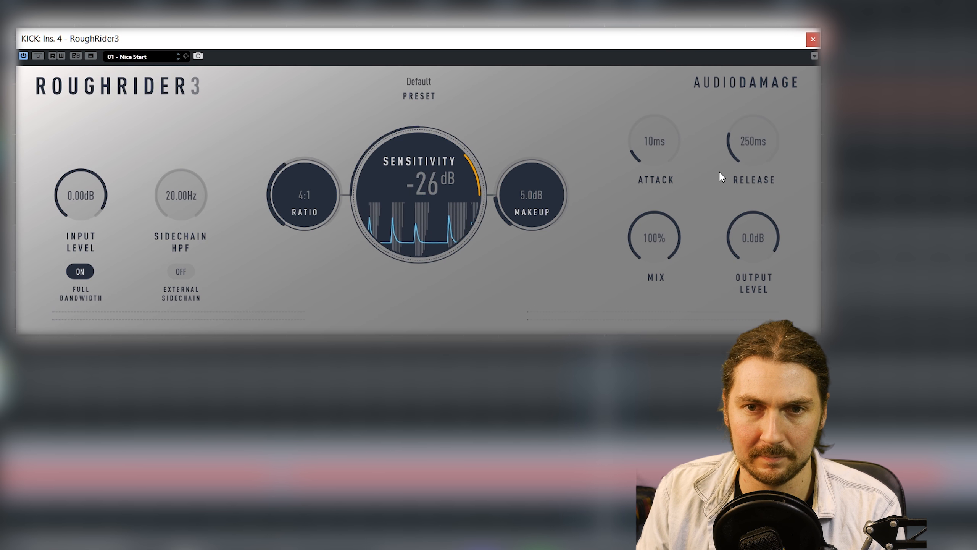
pyautogui.moveTo(771, 145); pyautogui.dragTo(755, 168)
pyautogui.moveTo(651, 149); pyautogui.dragTo(638, 21)
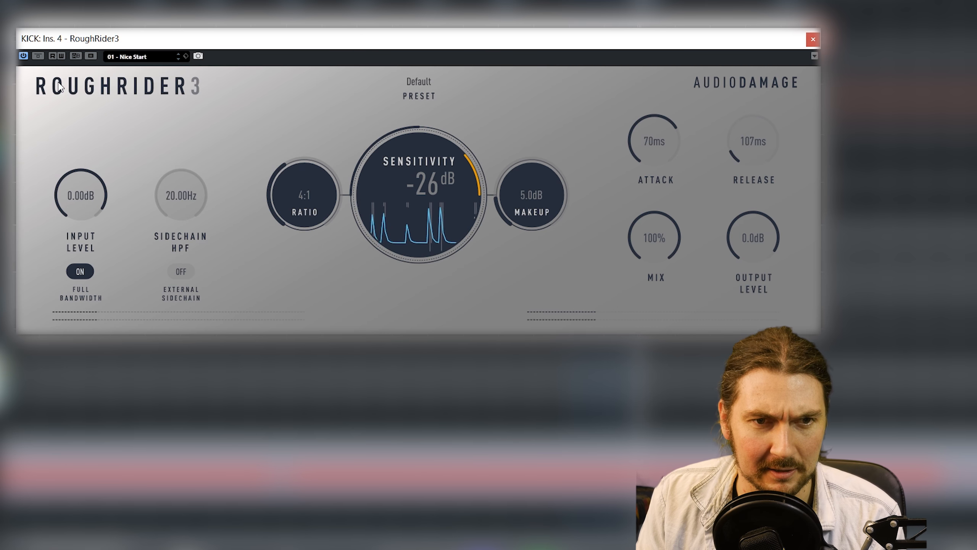
pyautogui.click(38, 57)
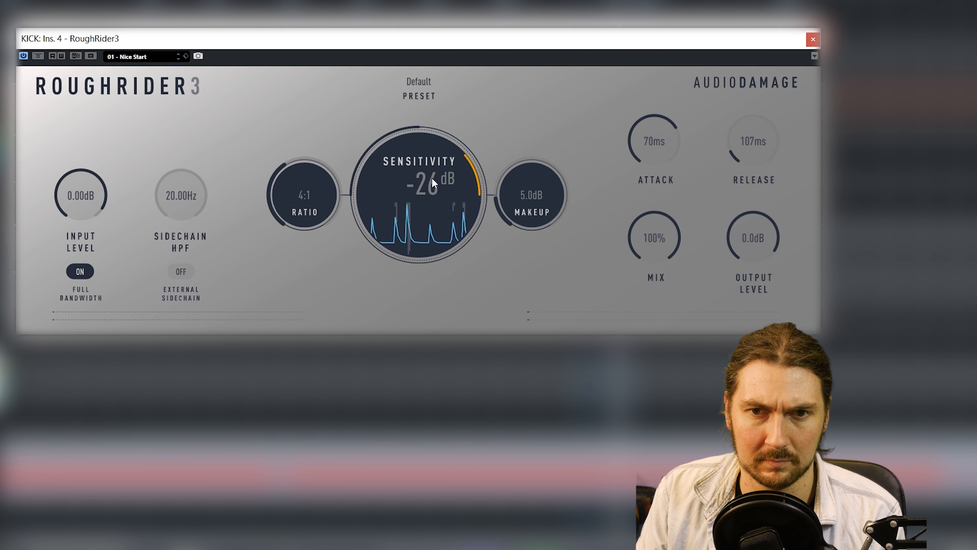
# Step: Blend the kick compression at 80% mix and intensify it with -29 dB sensitivity and a 5:1 ratio
pyautogui.moveTo(658, 222); pyautogui.dragTo(649, 257)
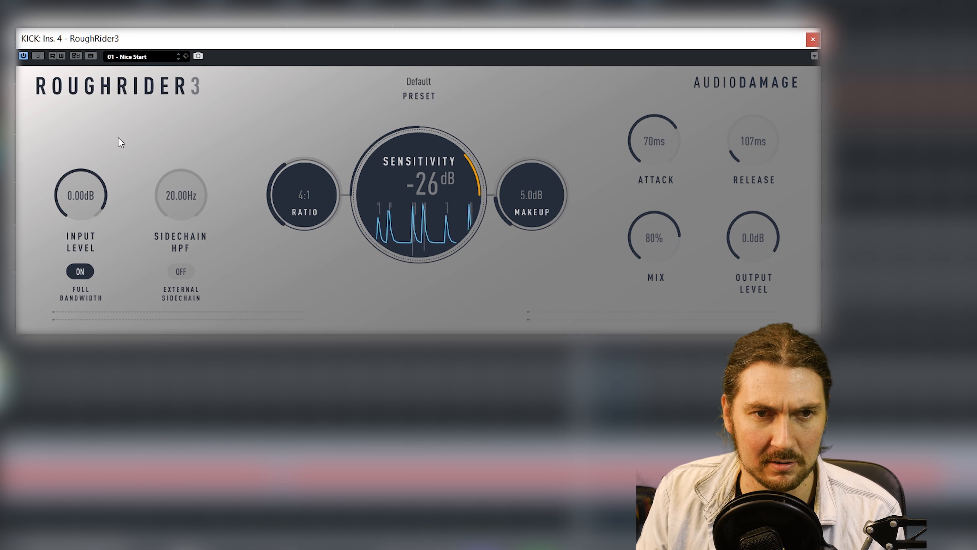
pyautogui.moveTo(391, 183); pyautogui.dragTo(388, 186)
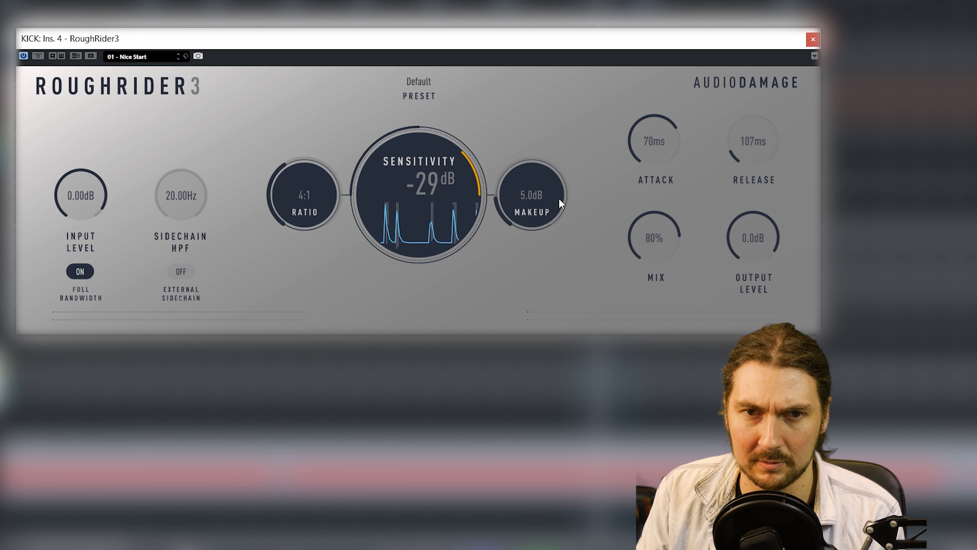
pyautogui.moveTo(320, 186); pyautogui.dragTo(321, 182)
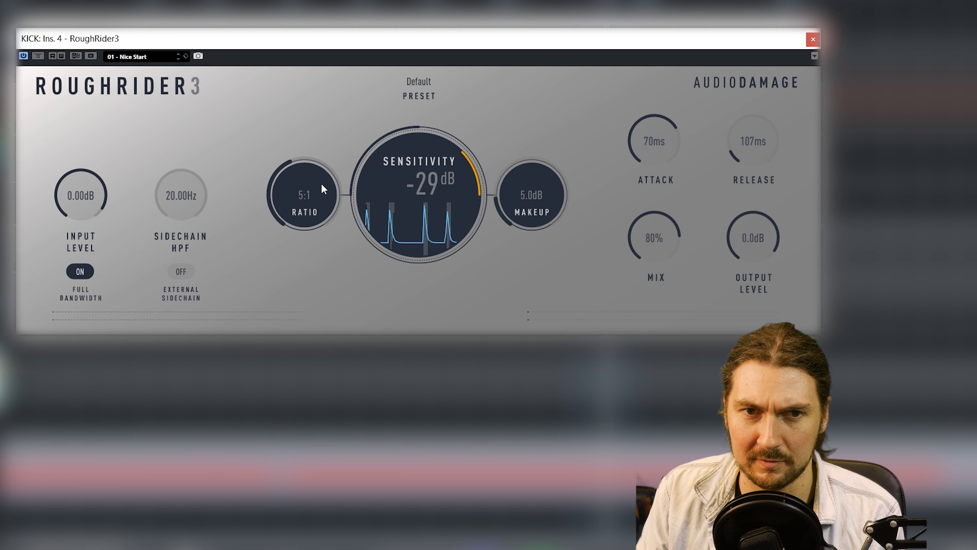
# Step: Refine the kick with 4.4 dB makeup, 103 ms release, 64 ms attack and a 58.60 Hz sidechain high-pass, checking against bypass
pyautogui.moveTo(557, 193); pyautogui.dragTo(556, 189)
pyautogui.moveTo(775, 140); pyautogui.dragTo(757, 142)
pyautogui.moveTo(688, 138); pyautogui.dragTo(660, 153)
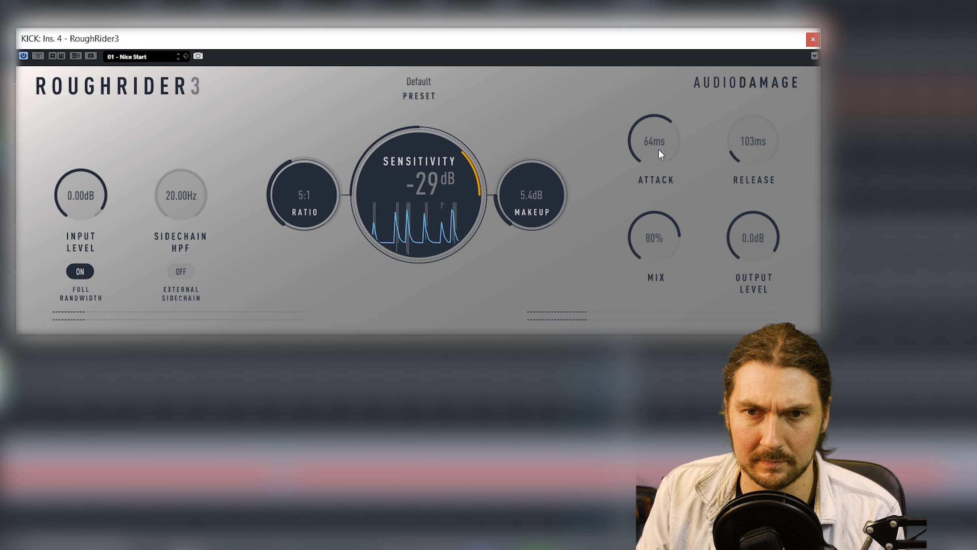
pyautogui.click(38, 56)
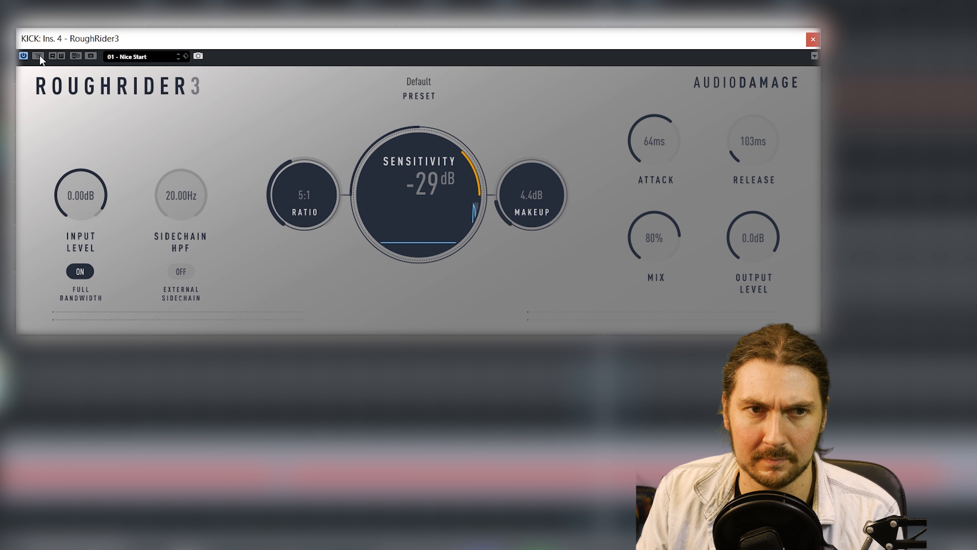
pyautogui.moveTo(184, 216); pyautogui.dragTo(191, 184)
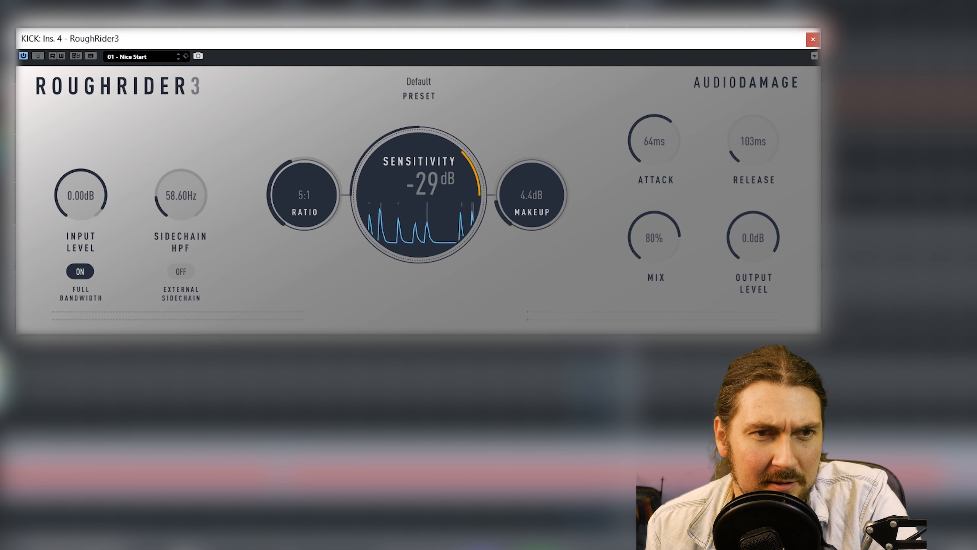
pyautogui.click(42, 59)
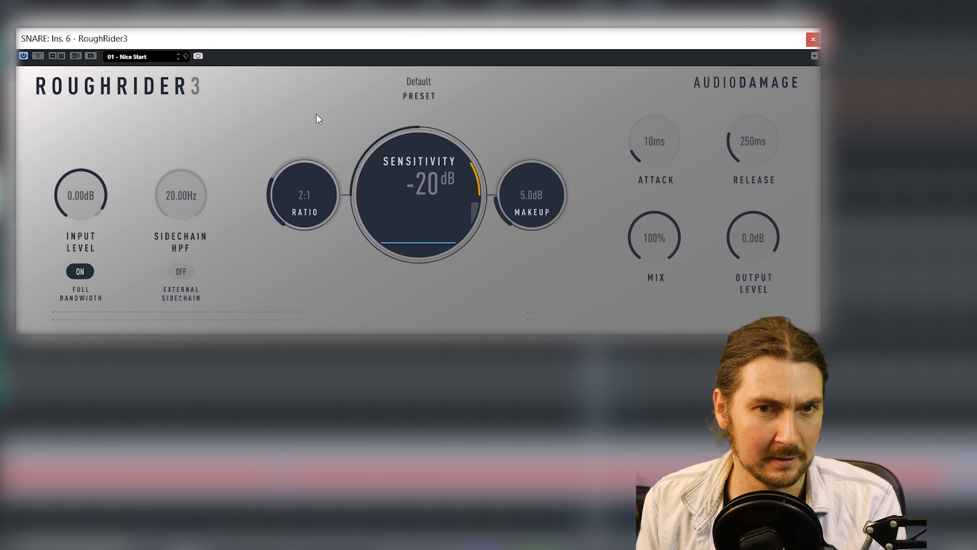
# Step: Set the snare compressor to -24 dB sensitivity, 64 ms attack and 127 ms release
pyautogui.moveTo(417, 150); pyautogui.dragTo(416, 168)
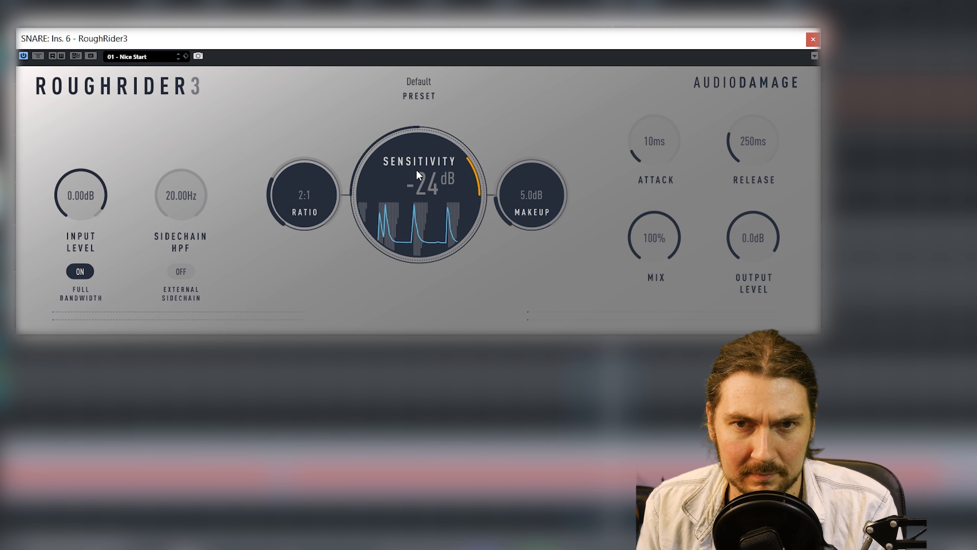
pyautogui.moveTo(645, 151); pyautogui.dragTo(660, 53)
pyautogui.moveTo(661, 47); pyautogui.dragTo(661, 63)
pyautogui.moveTo(739, 120); pyautogui.dragTo(742, 144)
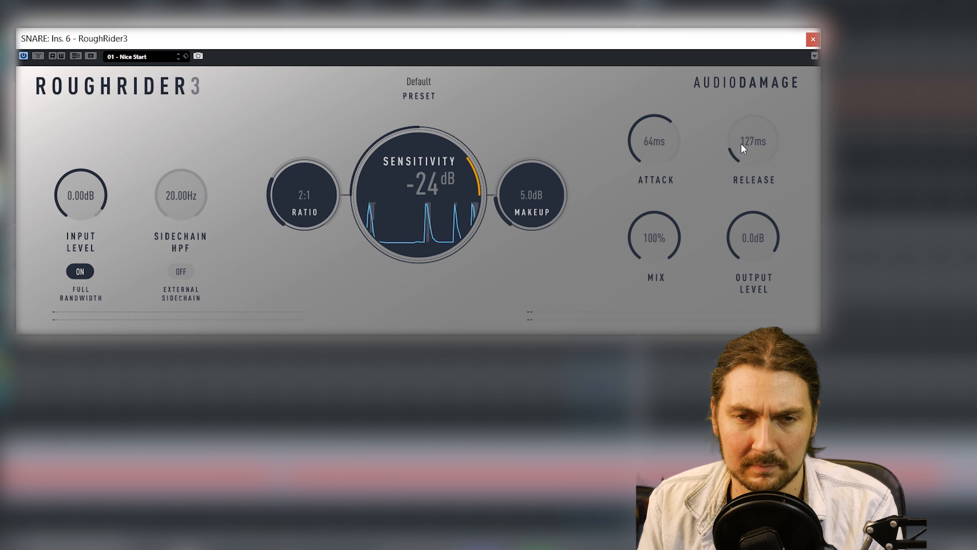
# Step: Set the snare compressor's ratio to 4:1 and makeup gain to 3.8 dB
pyautogui.moveTo(522, 190); pyautogui.dragTo(522, 202)
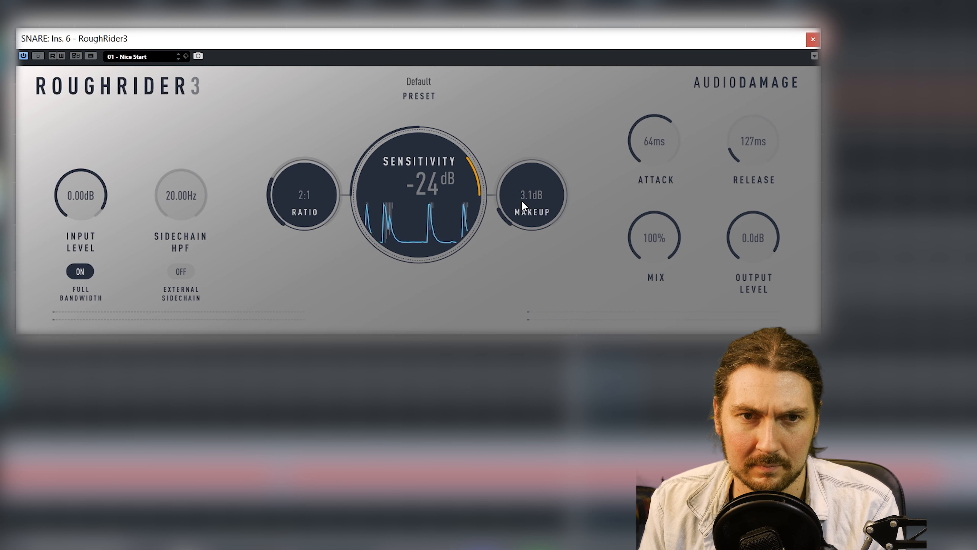
pyautogui.moveTo(297, 204); pyautogui.dragTo(298, 178)
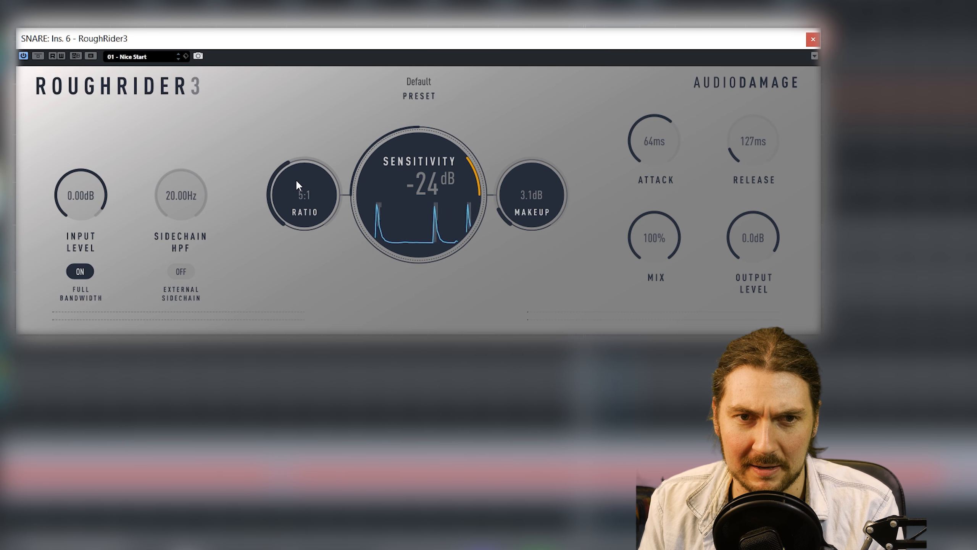
pyautogui.moveTo(542, 191); pyautogui.dragTo(542, 181)
pyautogui.moveTo(322, 183); pyautogui.dragTo(301, 194)
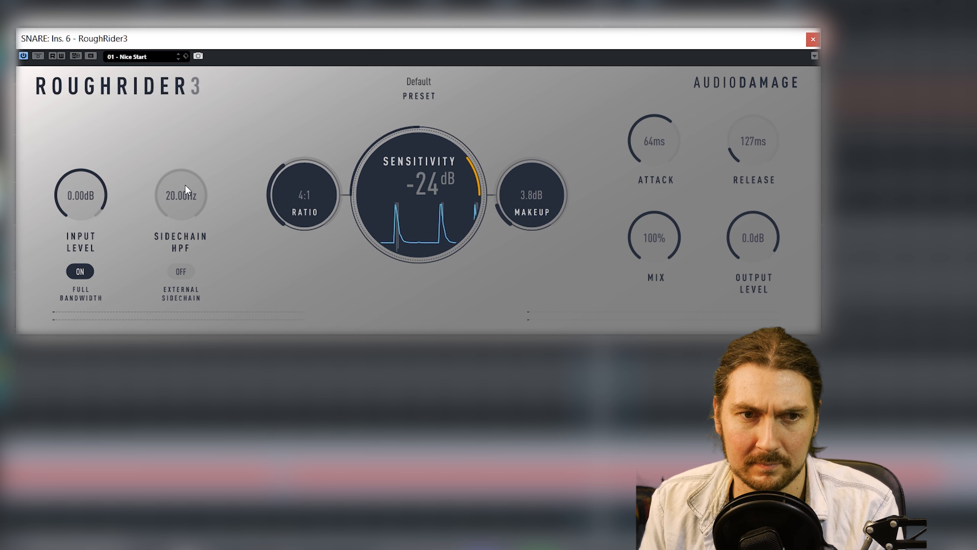
# Step: Compare the snare with Full Bandwidth off and on, and with the compressor bypassed and active
pyautogui.click(82, 276)
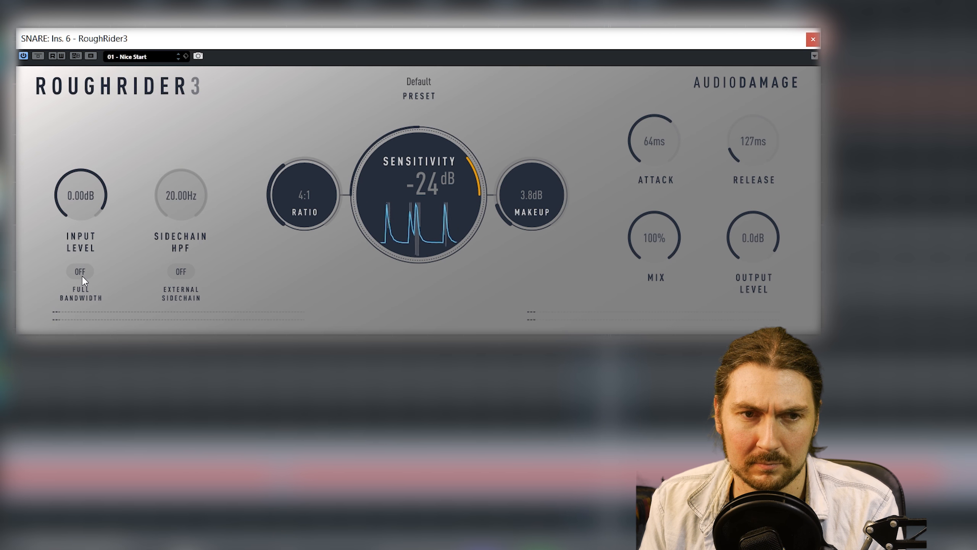
pyautogui.click(83, 276)
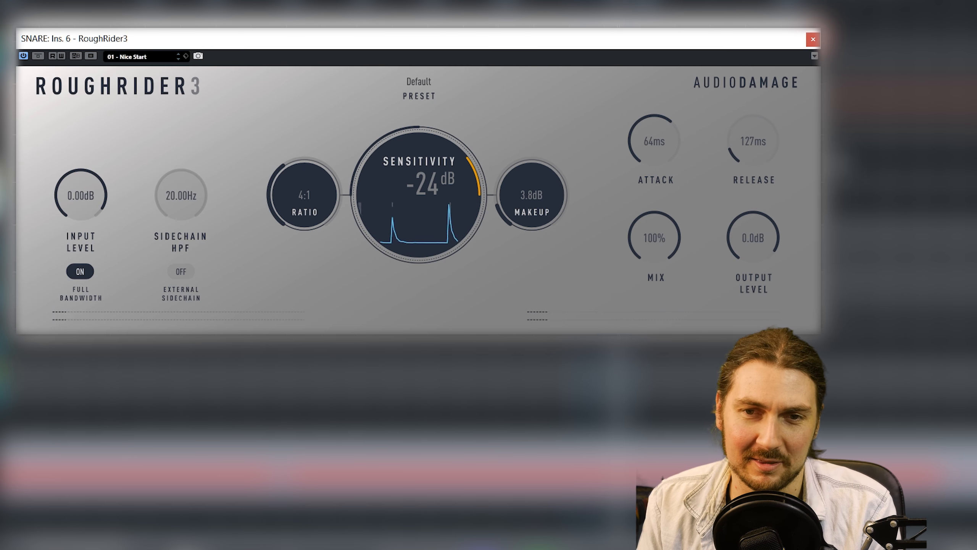
pyautogui.click(41, 60)
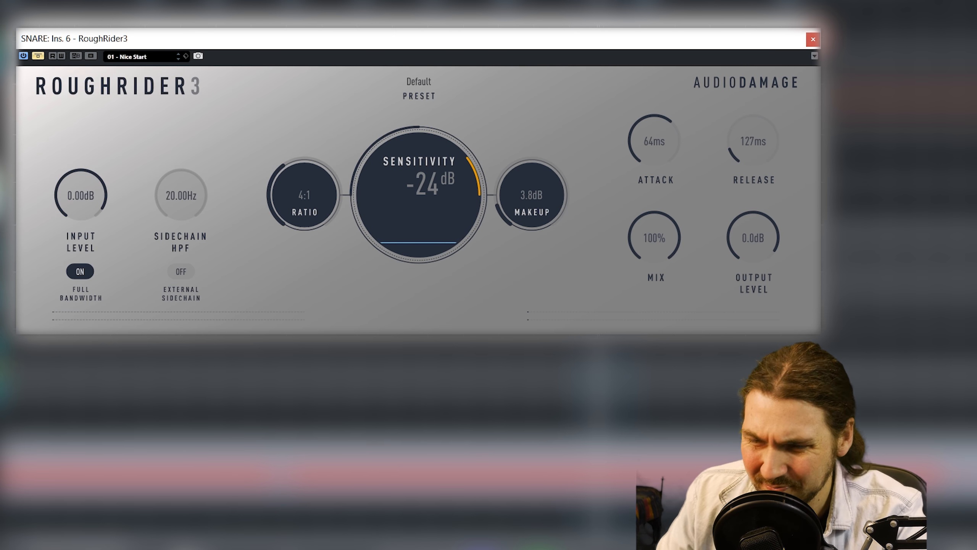
pyautogui.click(40, 57)
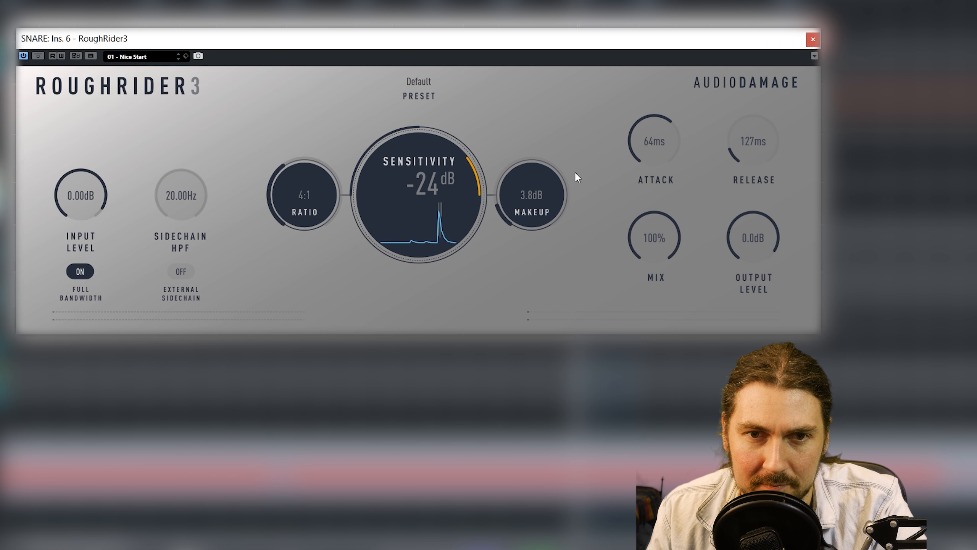
# Step: Drive the snare harder with -26 dB sensitivity and 2.00 dB input level, using 91 ms release and 60 ms attack
pyautogui.moveTo(429, 186); pyautogui.dragTo(426, 190)
pyautogui.scroll(1, 87, 200)
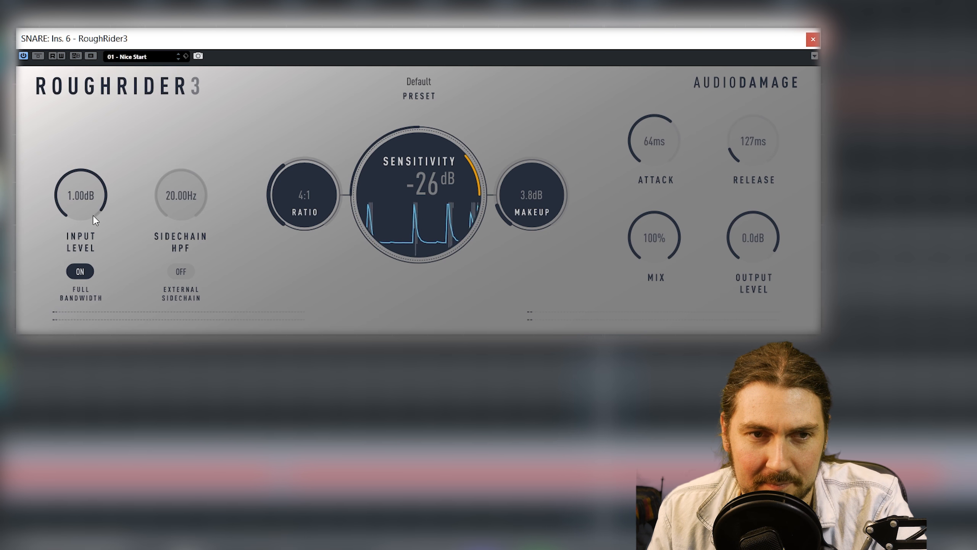
pyautogui.scroll(1, 70, 210)
pyautogui.moveTo(751, 135); pyautogui.dragTo(751, 140)
pyautogui.moveTo(669, 132)
pyautogui.mouseDown()
pyautogui.moveTo(667, 81)
pyautogui.moveTo(659, 140)
pyautogui.mouseUp()
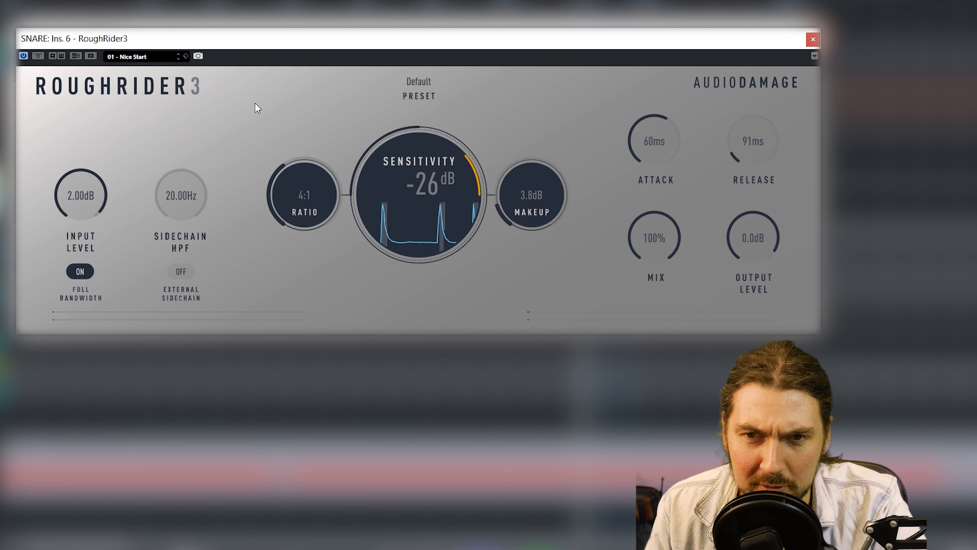
# Step: Lower the snare compressor's output level to -2.6 dB to match loudness while comparing against bypass
pyautogui.click(38, 55)
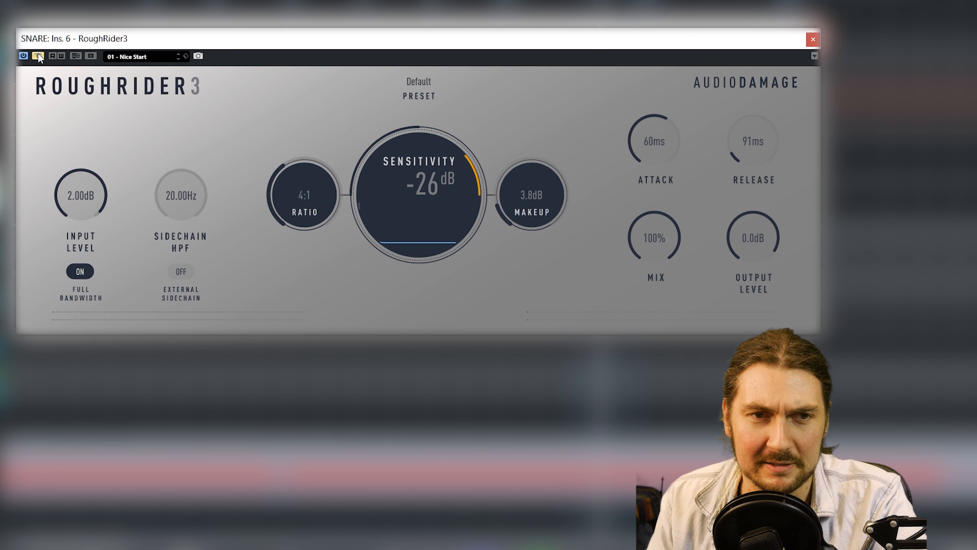
pyautogui.moveTo(766, 249); pyautogui.dragTo(764, 252)
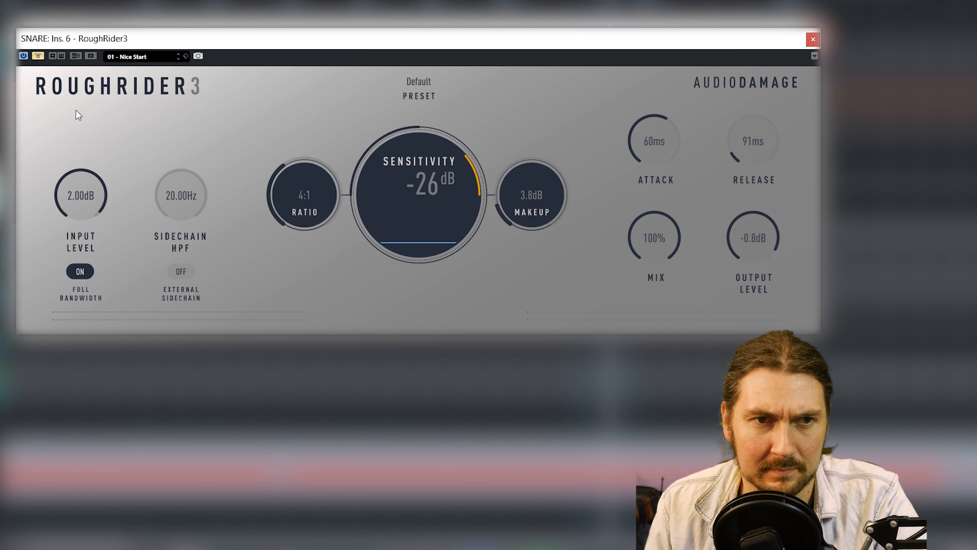
pyautogui.click(37, 56)
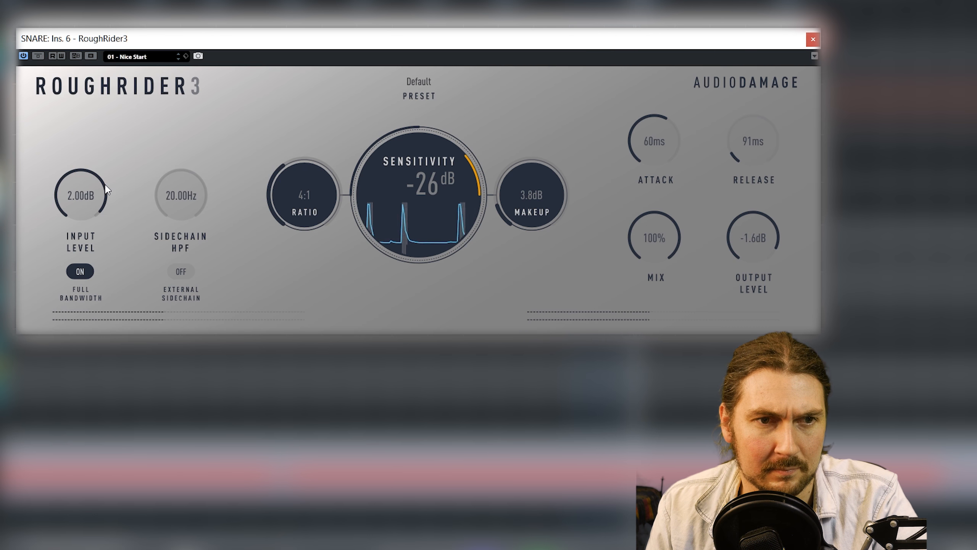
pyautogui.scroll(-1, 734, 231)
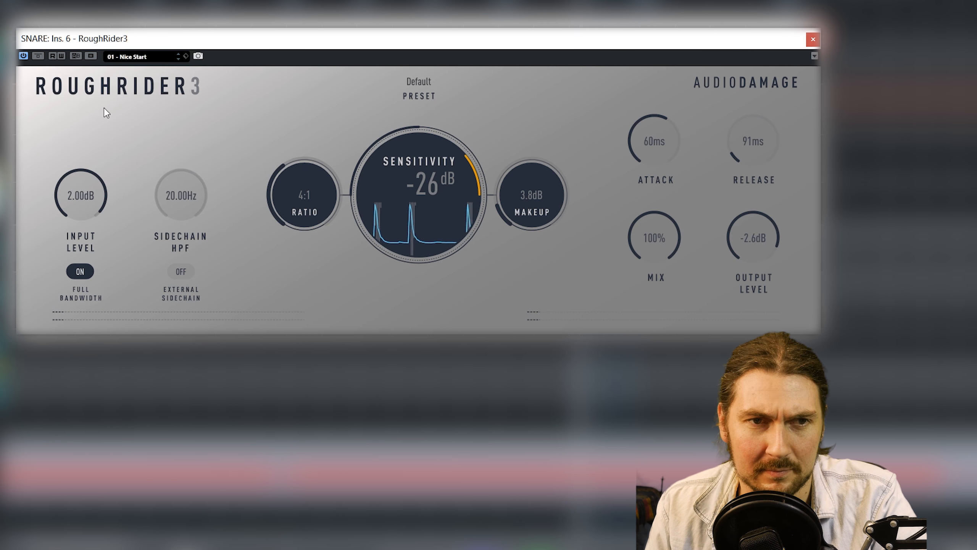
pyautogui.click(37, 57)
pyautogui.click(36, 58)
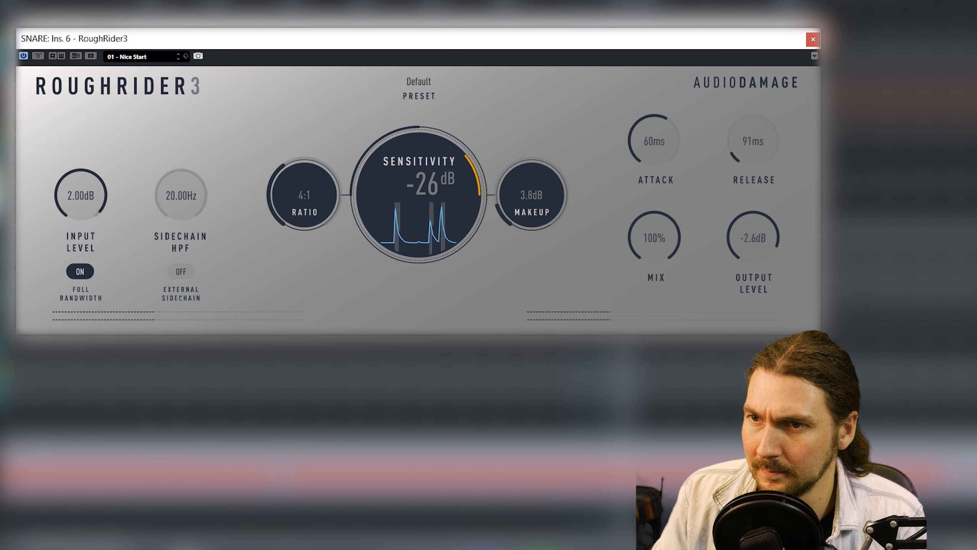
# Step: Compare the snare and kick with their compressors bypassed and active
pyautogui.click(37, 56)
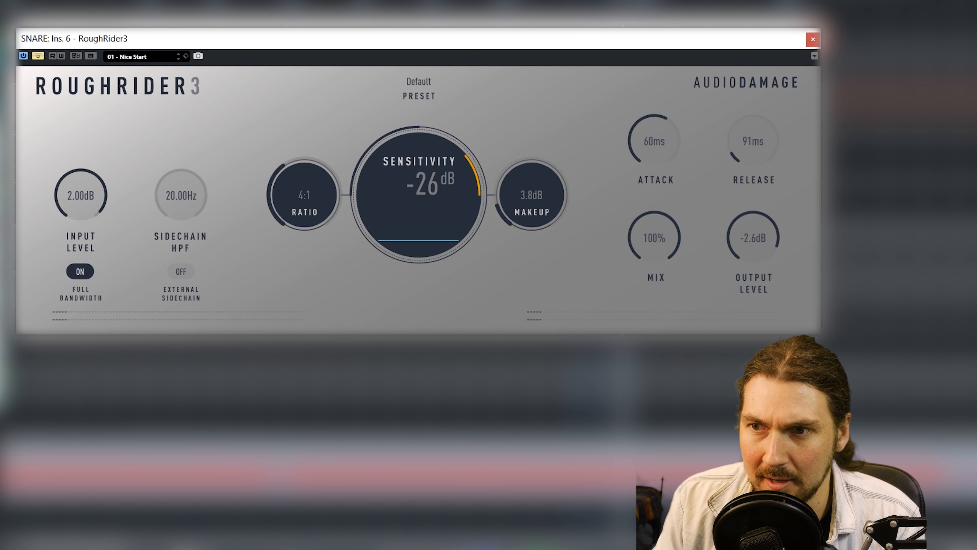
pyautogui.click(861, 100)
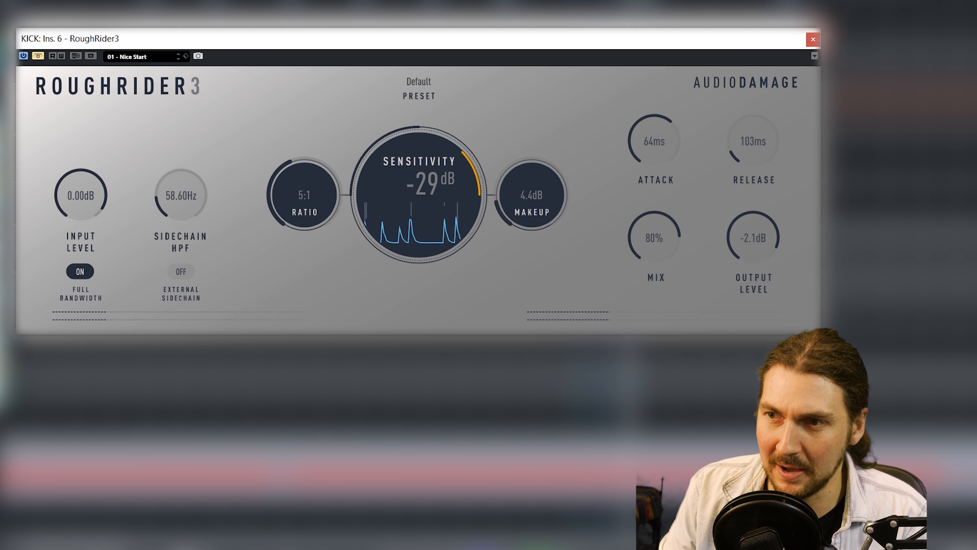
pyautogui.click(38, 56)
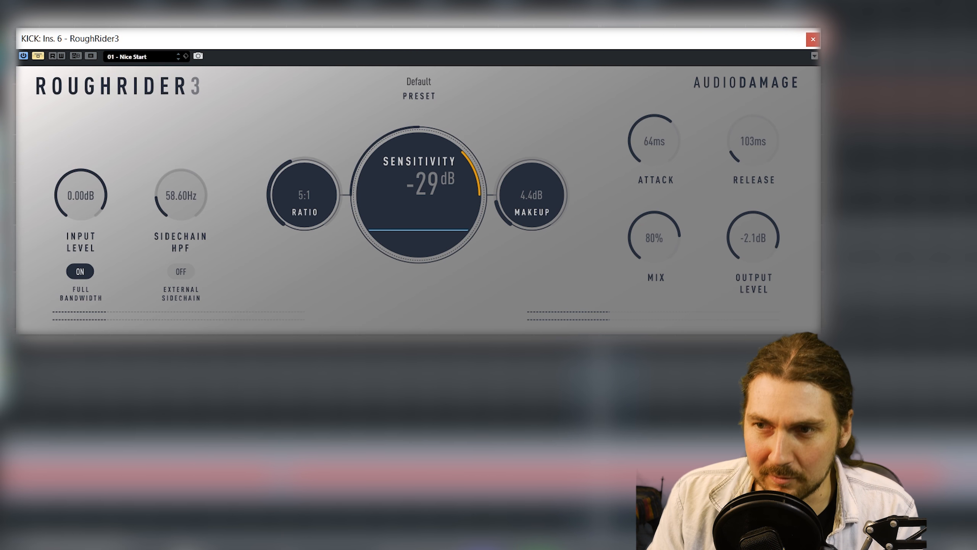
pyautogui.click(37, 56)
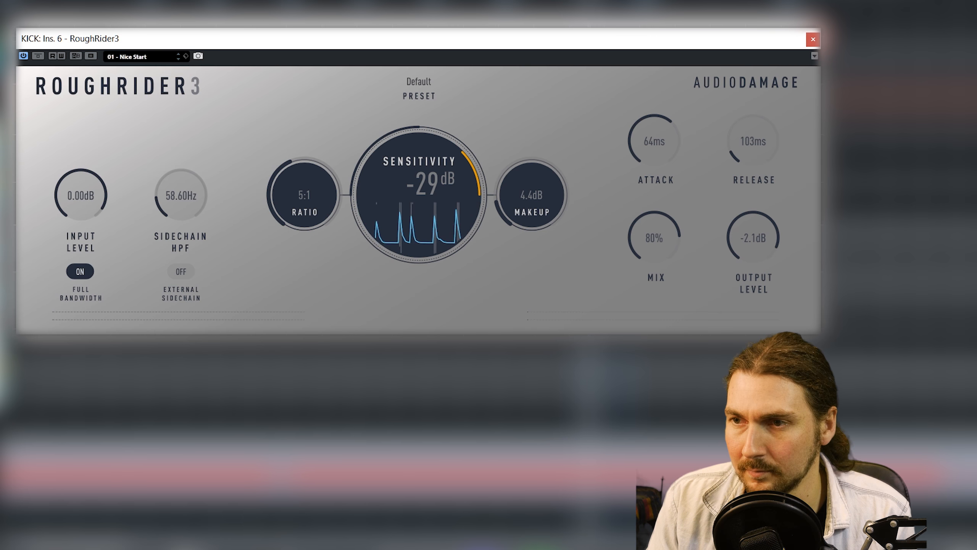
pyautogui.click(37, 55)
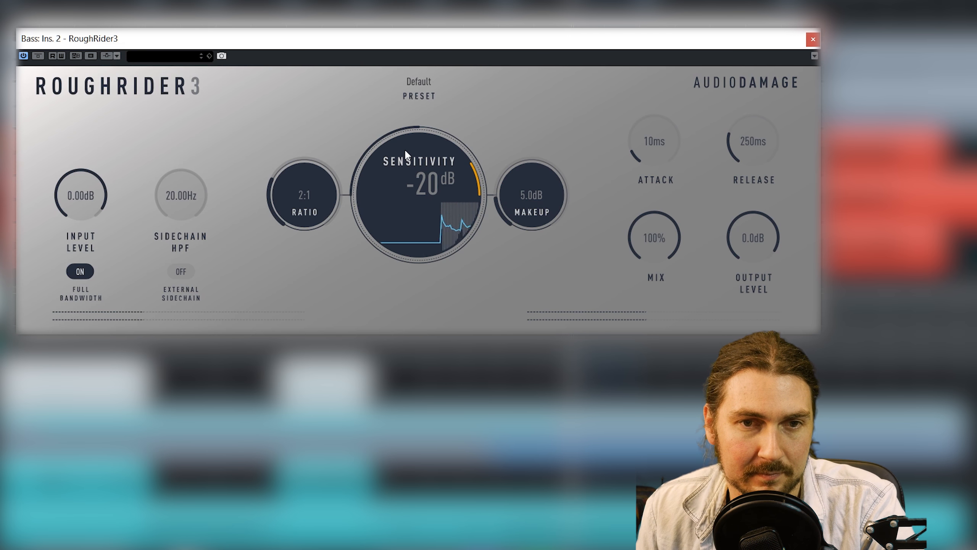
# Step: Try the Hard Pump and Full Metal factory presets on the bass compressor and settle on 01 - Nice Start
pyautogui.scroll(-9, 421, 164)
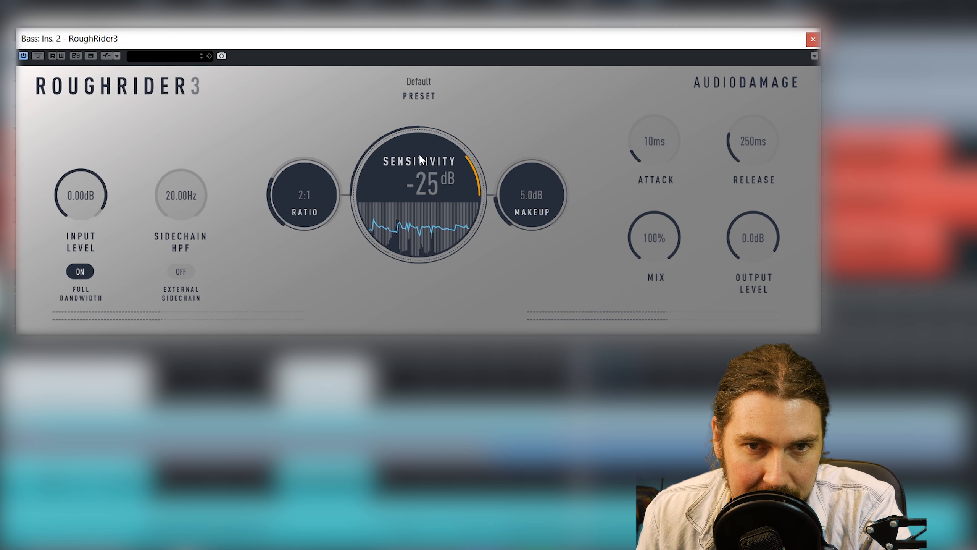
pyautogui.click(419, 97)
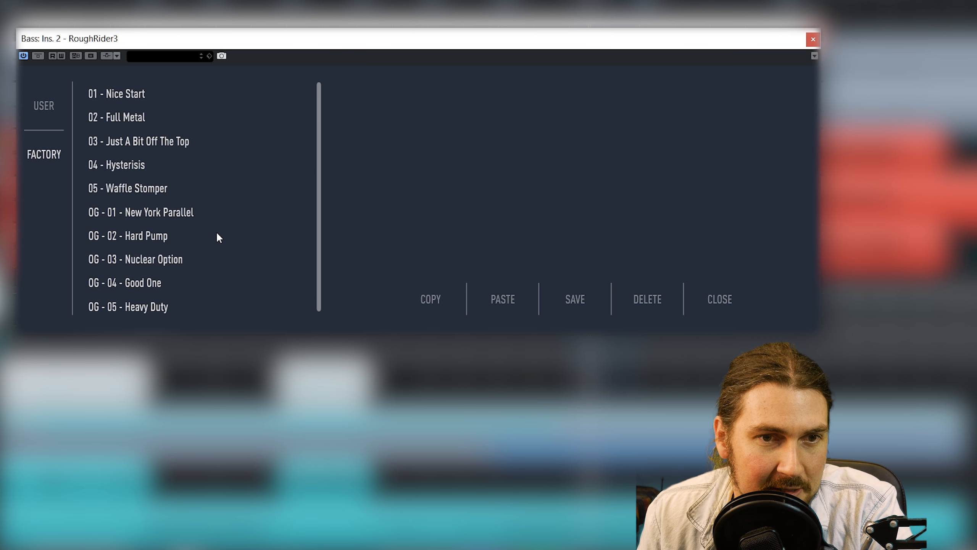
pyautogui.click(109, 234)
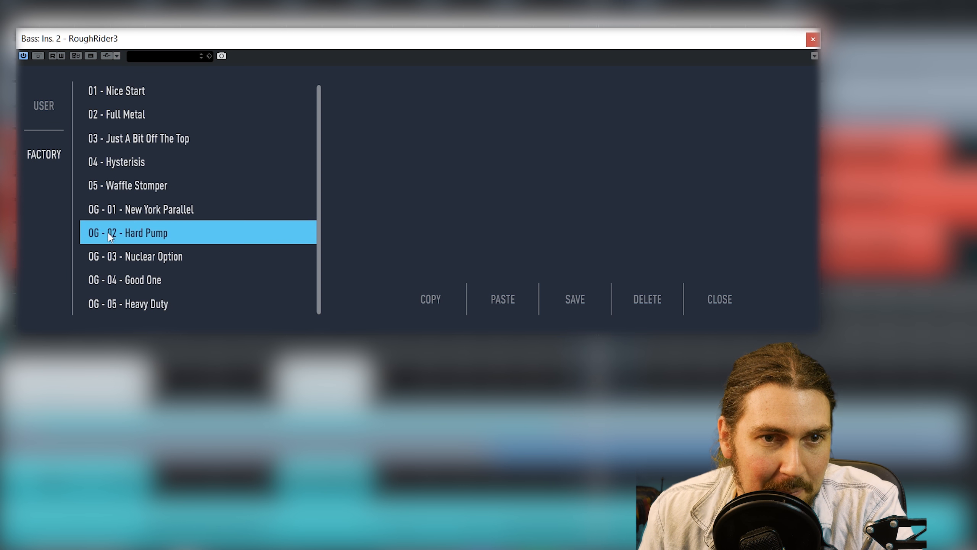
pyautogui.click(117, 114)
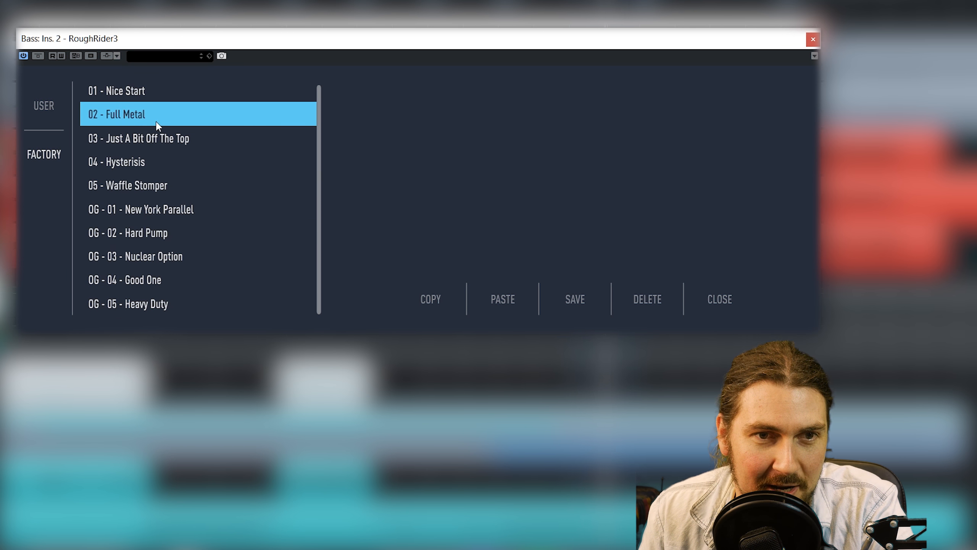
pyautogui.click(119, 89)
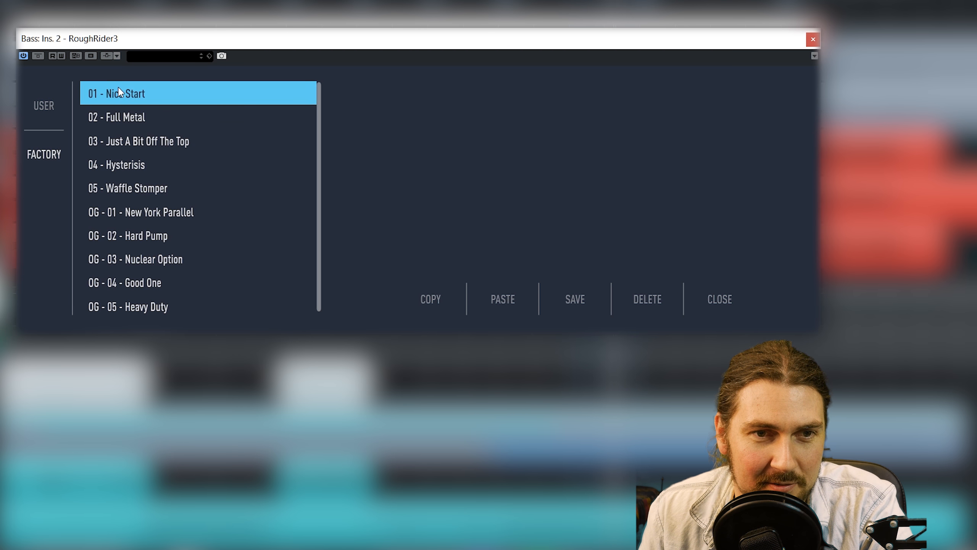
pyautogui.click(720, 299)
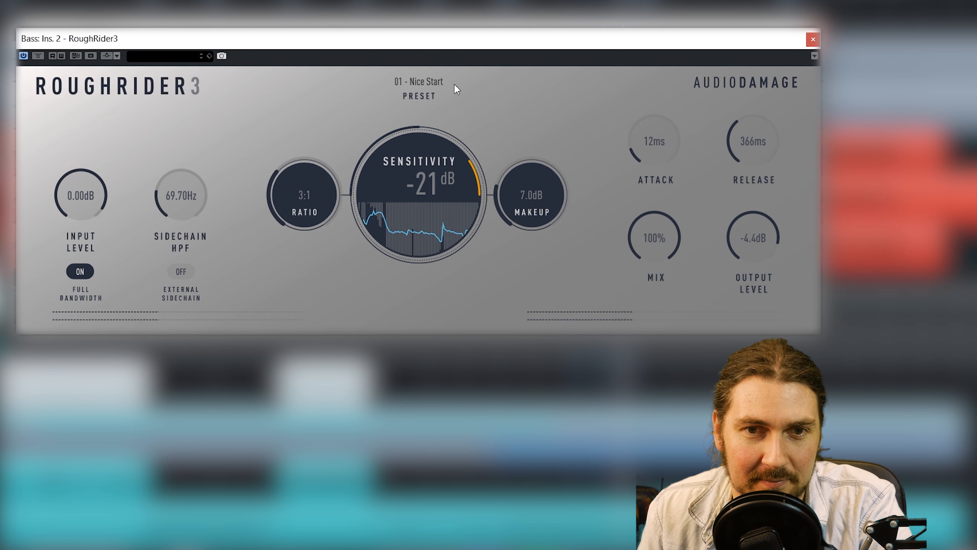
# Step: Set the bass compressor's sensitivity to -20 dB, ratio to 6:1 and makeup gain to 9.4 dB
pyautogui.moveTo(412, 135); pyautogui.dragTo(419, 220)
pyautogui.moveTo(417, 181); pyautogui.dragTo(413, 190)
pyautogui.moveTo(310, 194); pyautogui.dragTo(308, 177)
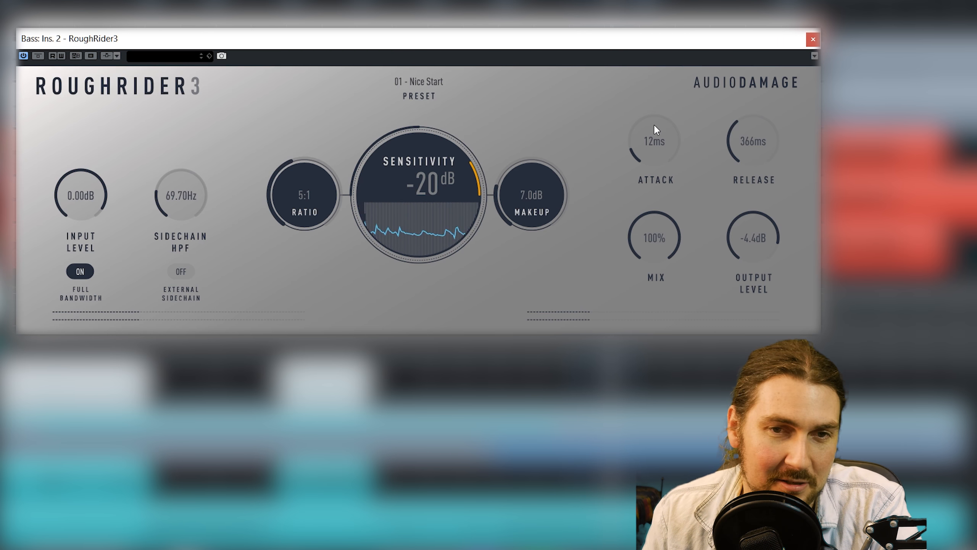
pyautogui.moveTo(326, 175); pyautogui.dragTo(325, 181)
pyautogui.moveTo(435, 157); pyautogui.dragTo(426, 182)
pyautogui.moveTo(524, 183); pyautogui.dragTo(515, 176)
pyautogui.moveTo(410, 171); pyautogui.dragTo(409, 162)
pyautogui.moveTo(552, 183); pyautogui.dragTo(550, 176)
pyautogui.moveTo(318, 195); pyautogui.dragTo(317, 186)
pyautogui.moveTo(383, 175); pyautogui.dragTo(383, 171)
# Step: Set the bass compressor's attack to 19 ms and release to 105 ms
pyautogui.moveTo(656, 165); pyautogui.dragTo(656, 158)
pyautogui.moveTo(767, 144)
pyautogui.mouseDown()
pyautogui.moveTo(764, 179)
pyautogui.moveTo(759, 146)
pyautogui.mouseUp()
pyautogui.moveTo(648, 143); pyautogui.dragTo(647, 139)
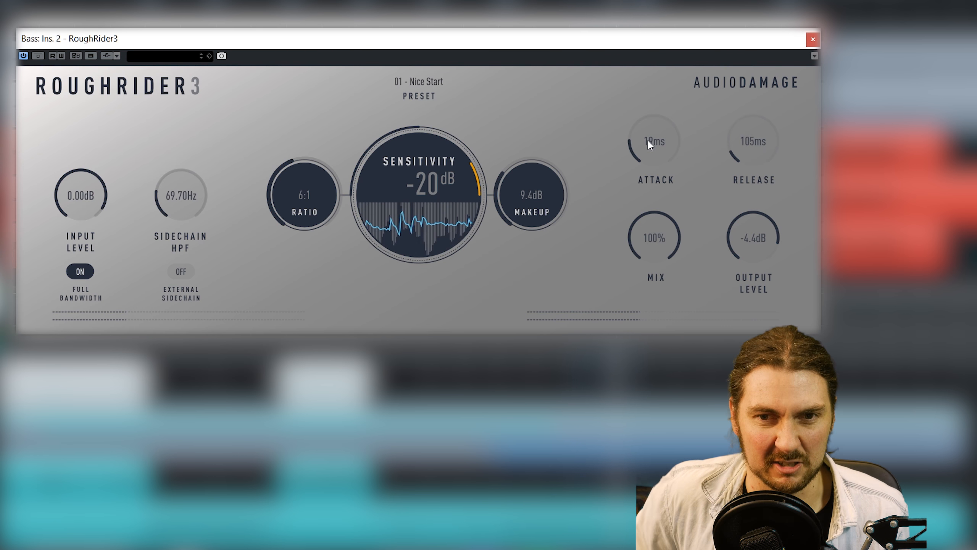
# Step: Blend the bass compressor at 94% mix and set its output level to -2.6 dB
pyautogui.moveTo(674, 234); pyautogui.dragTo(664, 270)
pyautogui.moveTo(674, 230); pyautogui.dragTo(675, 206)
pyautogui.moveTo(760, 230); pyautogui.dragTo(759, 226)
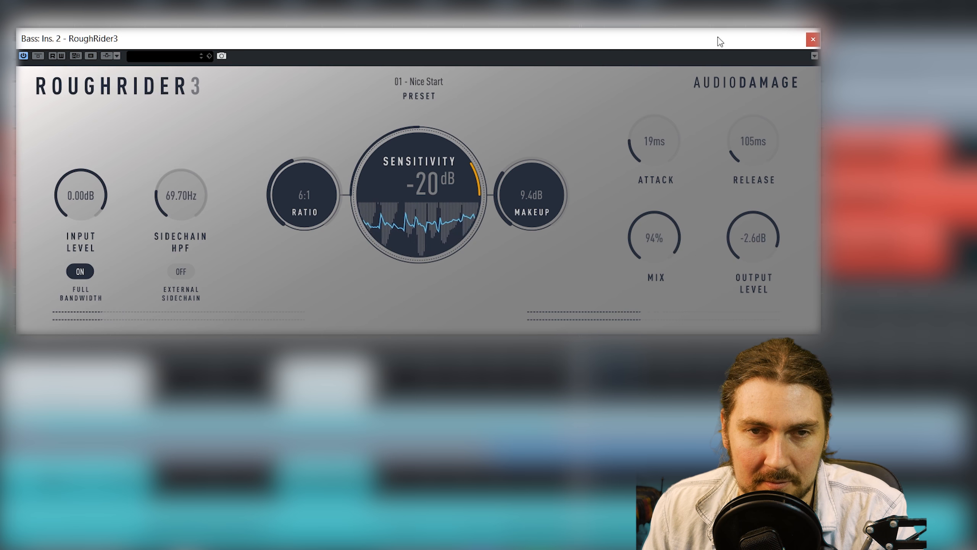
pyautogui.moveTo(712, 37)
pyautogui.mouseDown()
pyautogui.moveTo(171, 52)
pyautogui.moveTo(671, 28)
pyautogui.moveTo(710, 37)
pyautogui.mouseUp()
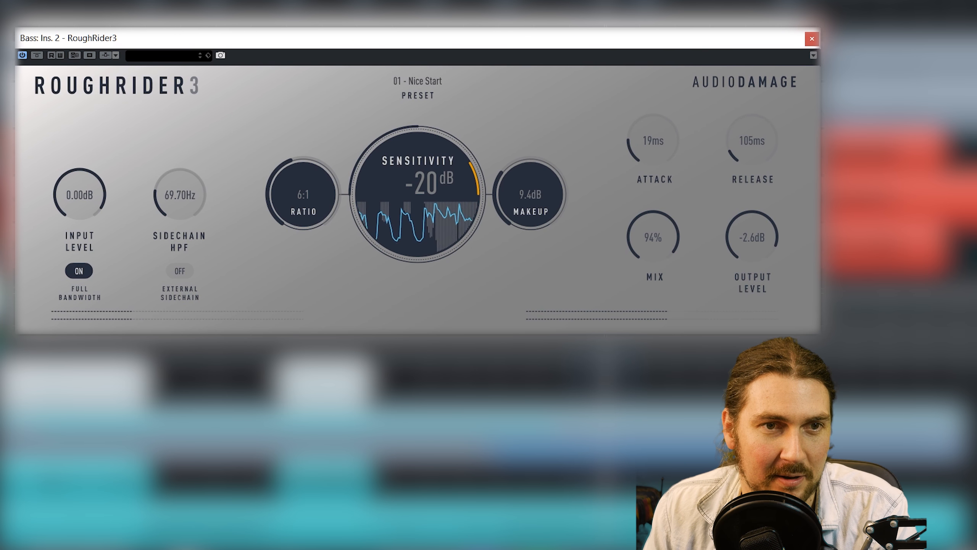
# Step: Compare the bass against bypass and lower its output level to -4.2 dB and makeup gain to 8.3 dB
pyautogui.click(41, 57)
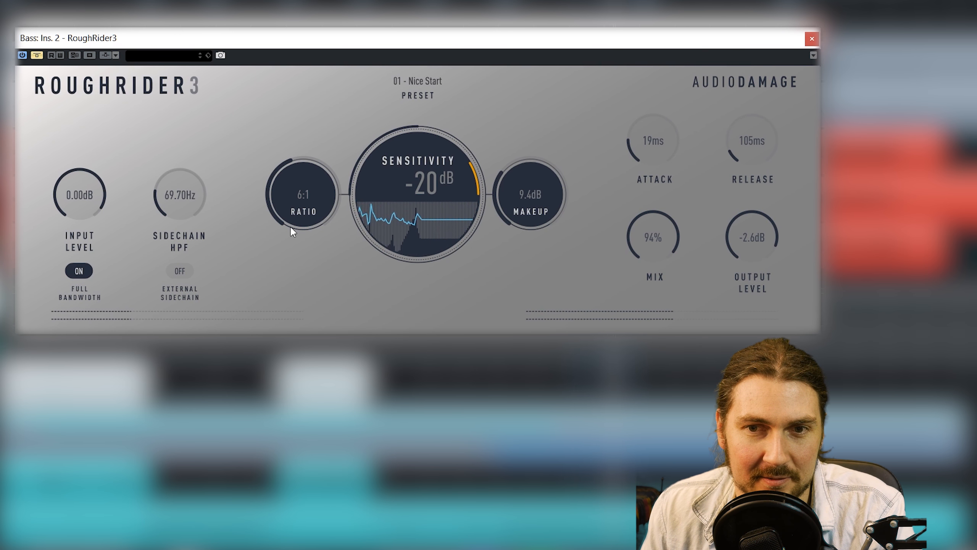
pyautogui.click(39, 55)
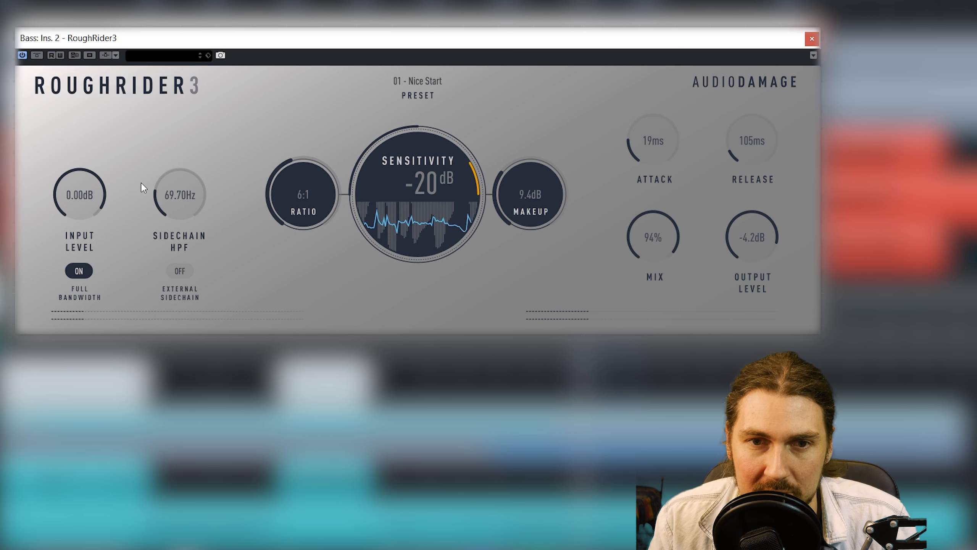
pyautogui.moveTo(545, 193); pyautogui.dragTo(543, 200)
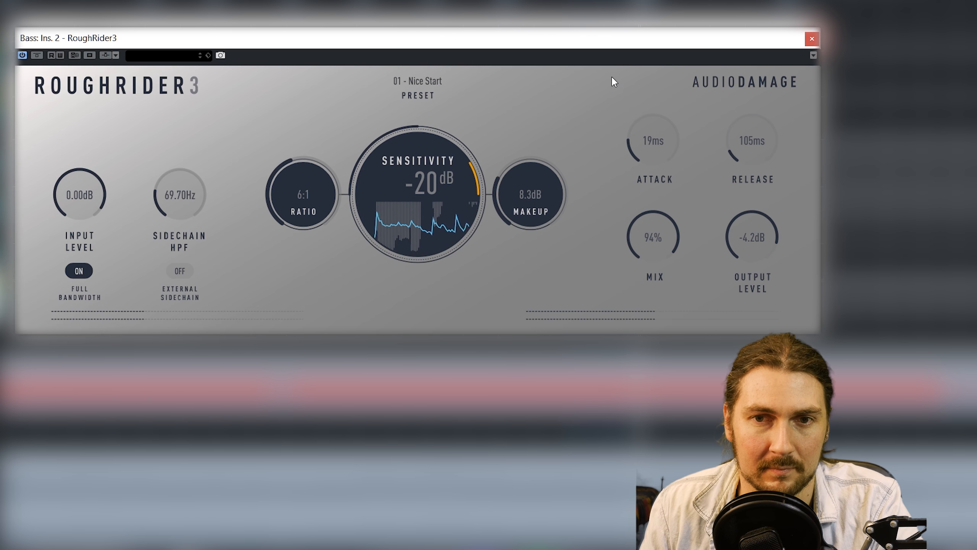
# Step: Set the bass attack to 38 ms and output level to -6.2 dB while comparing against bypass
pyautogui.moveTo(663, 117)
pyautogui.mouseDown()
pyautogui.moveTo(663, 106)
pyautogui.moveTo(663, 130)
pyautogui.moveTo(663, 121)
pyautogui.mouseUp()
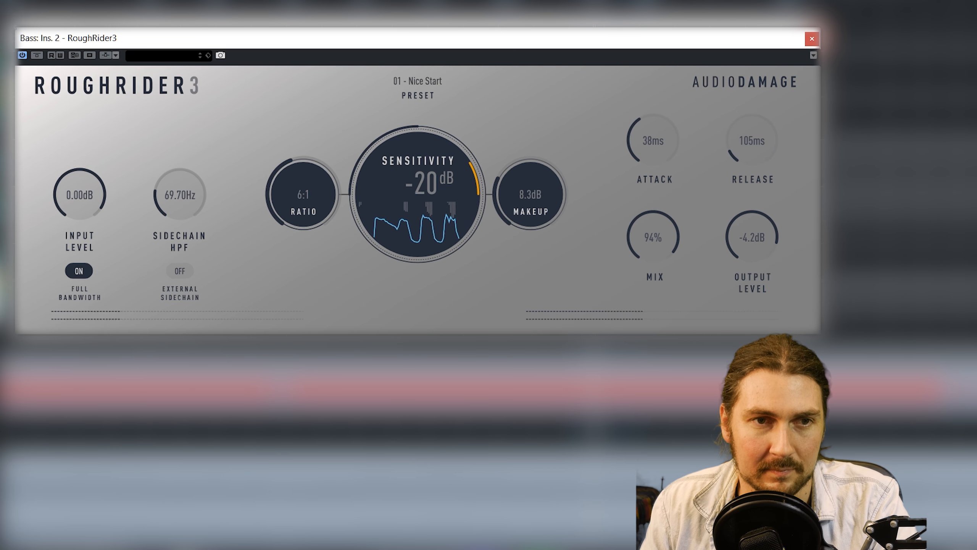
pyautogui.click(36, 58)
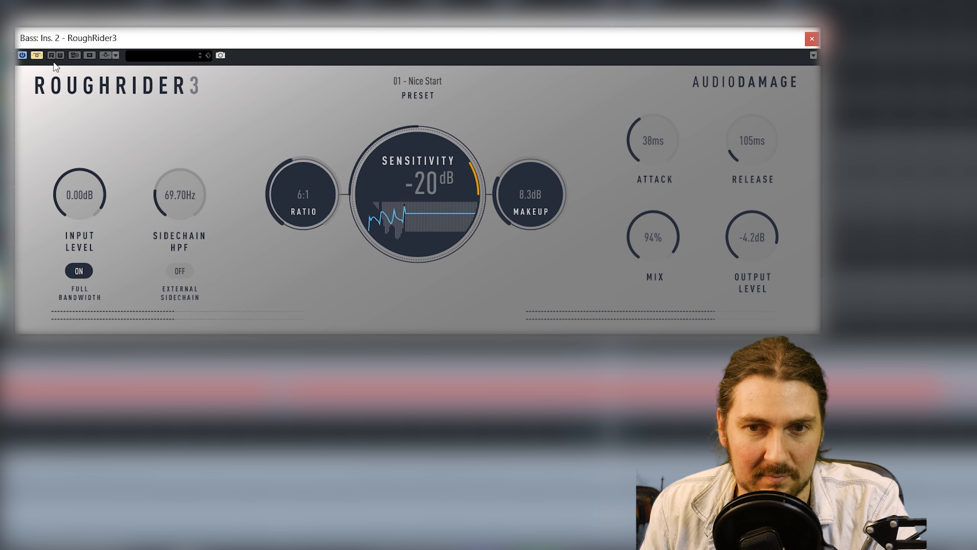
pyautogui.moveTo(733, 227); pyautogui.dragTo(734, 229)
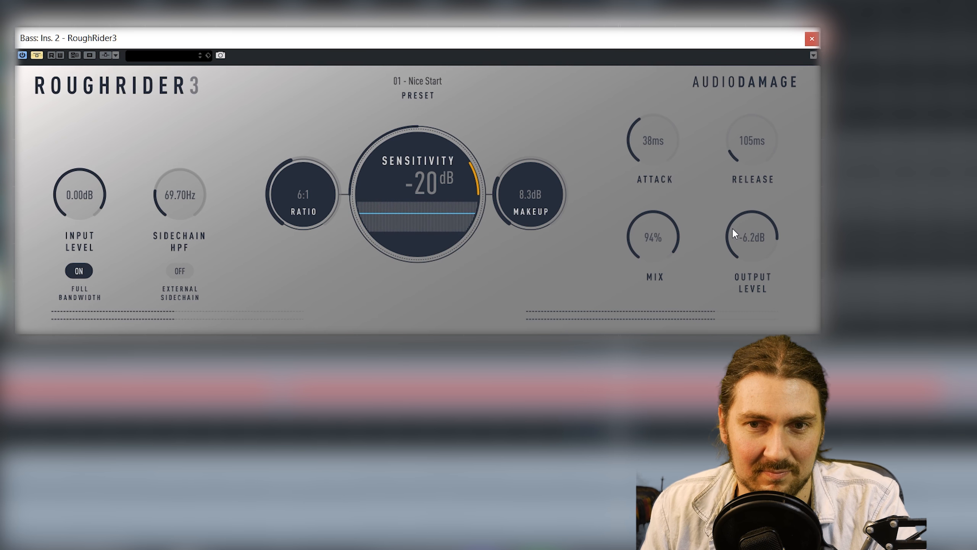
pyautogui.click(38, 56)
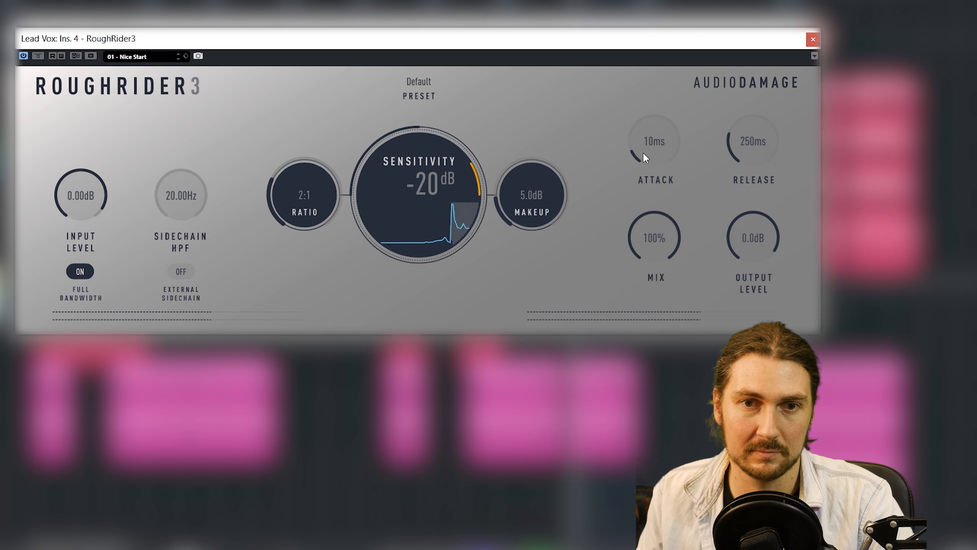
# Step: Set the lead vocal compressor's sensitivity to -21 dB, attack to 39 ms and release to 290 ms
pyautogui.moveTo(296, 192); pyautogui.dragTo(296, 186)
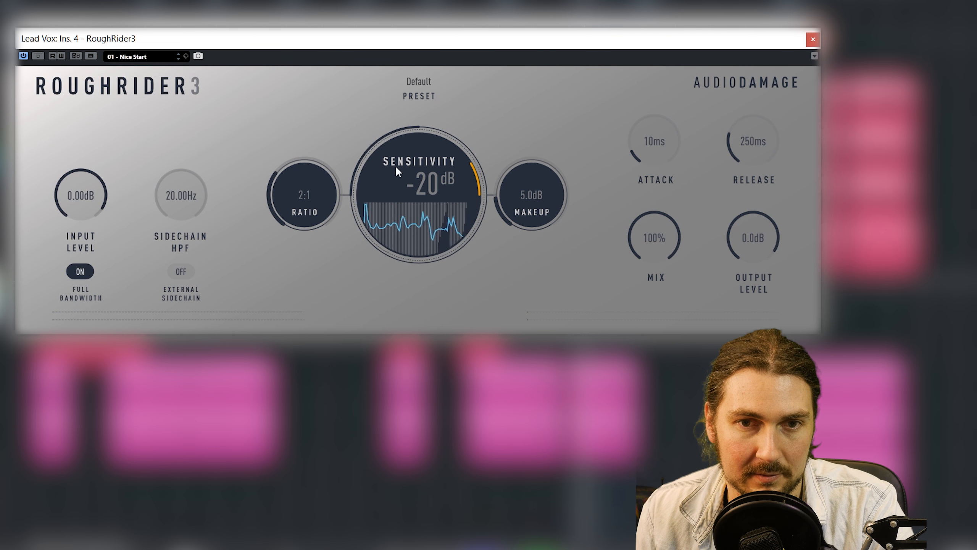
pyautogui.moveTo(410, 173); pyautogui.dragTo(410, 169)
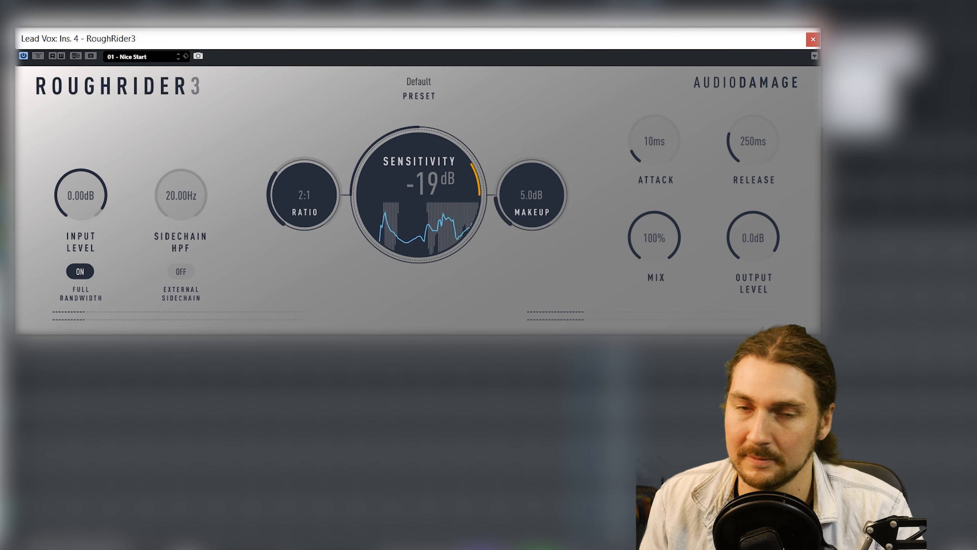
pyautogui.moveTo(423, 161); pyautogui.dragTo(428, 155)
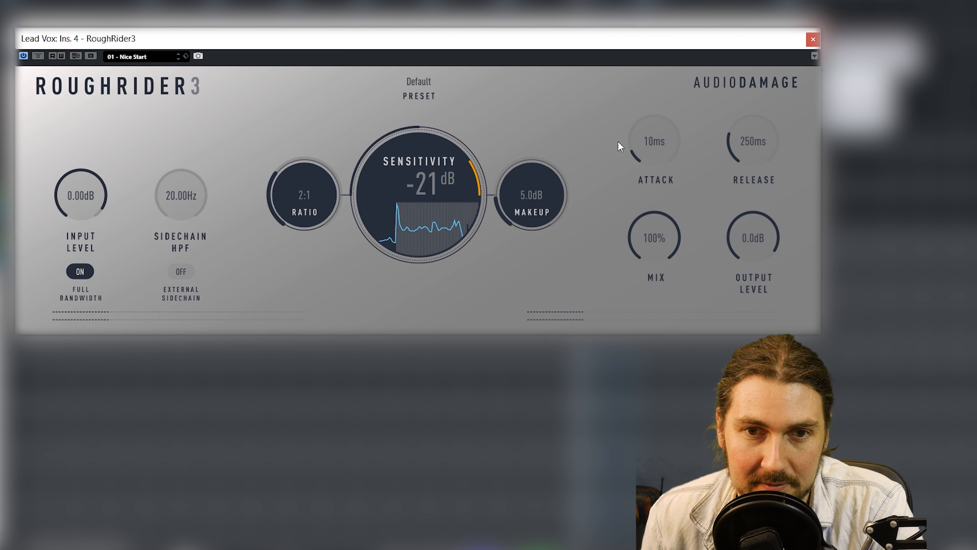
pyautogui.moveTo(651, 125); pyautogui.dragTo(651, 92)
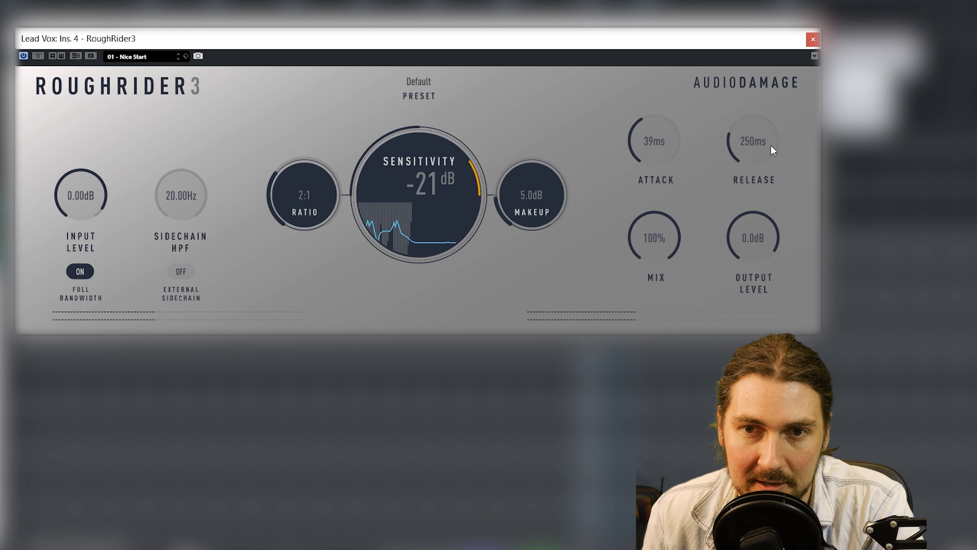
pyautogui.moveTo(757, 145); pyautogui.dragTo(757, 137)
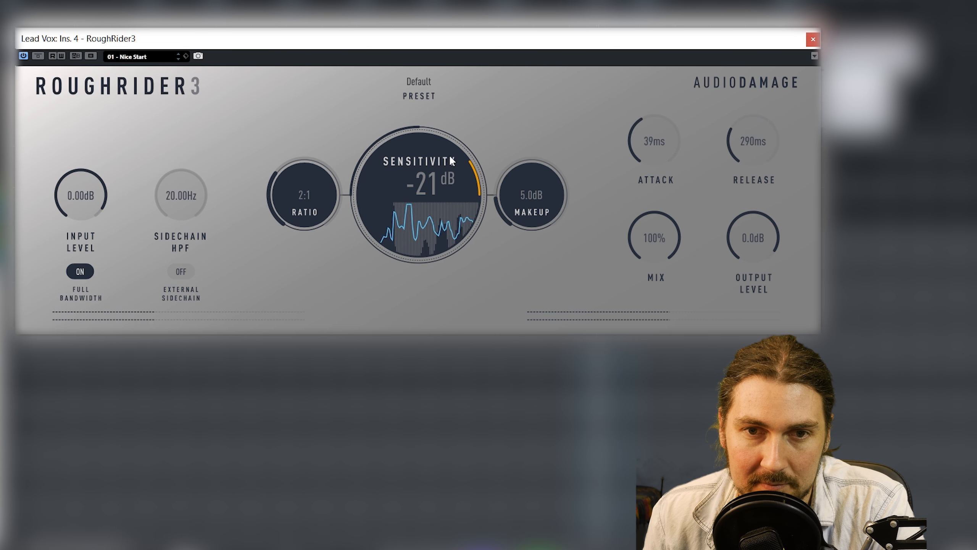
# Step: Set the lead vocal's ratio to 4:1, fine-tune its sensitivity to -21 dB and compare against bypass
pyautogui.moveTo(431, 162); pyautogui.dragTo(431, 163)
pyautogui.moveTo(301, 173); pyautogui.dragTo(305, 166)
pyautogui.moveTo(426, 171); pyautogui.dragTo(428, 170)
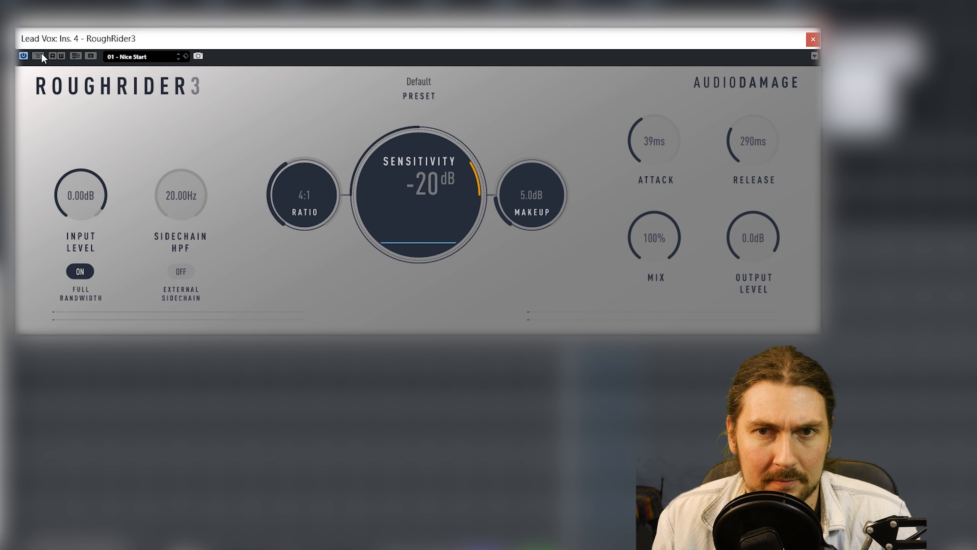
pyautogui.press('space')
pyautogui.moveTo(455, 200); pyautogui.dragTo(451, 191)
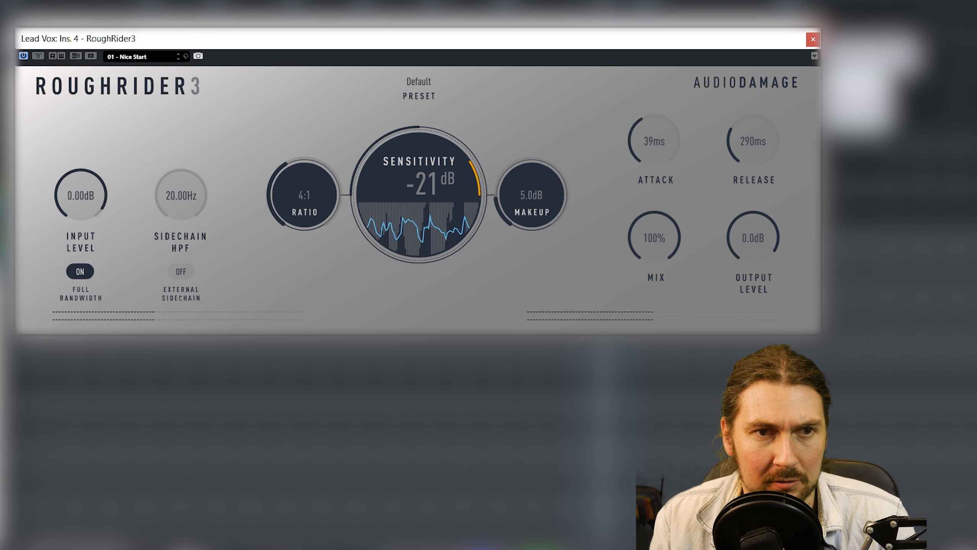
pyautogui.click(38, 56)
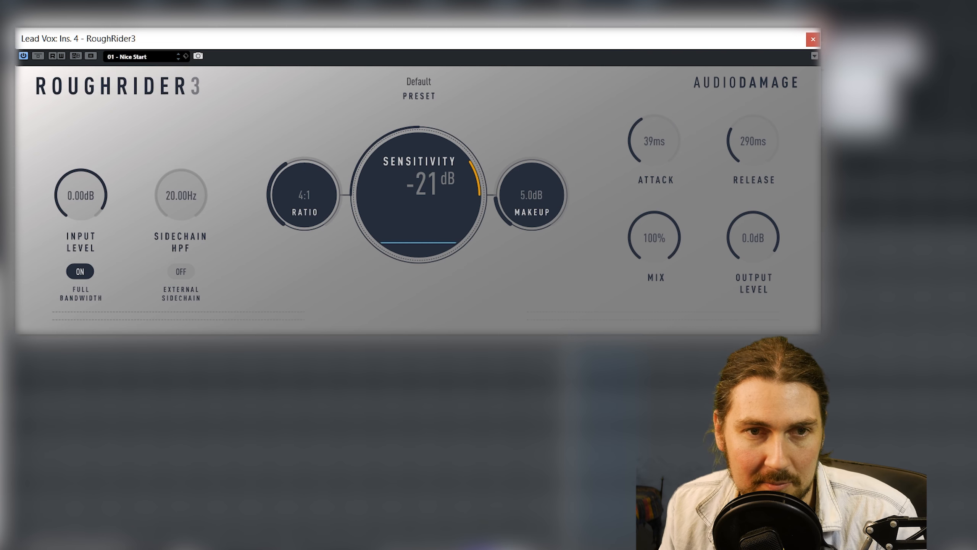
# Step: Set the lead vocal compressor's release to 310 ms during playback and compare the vocal bypassed and active
pyautogui.press('space')
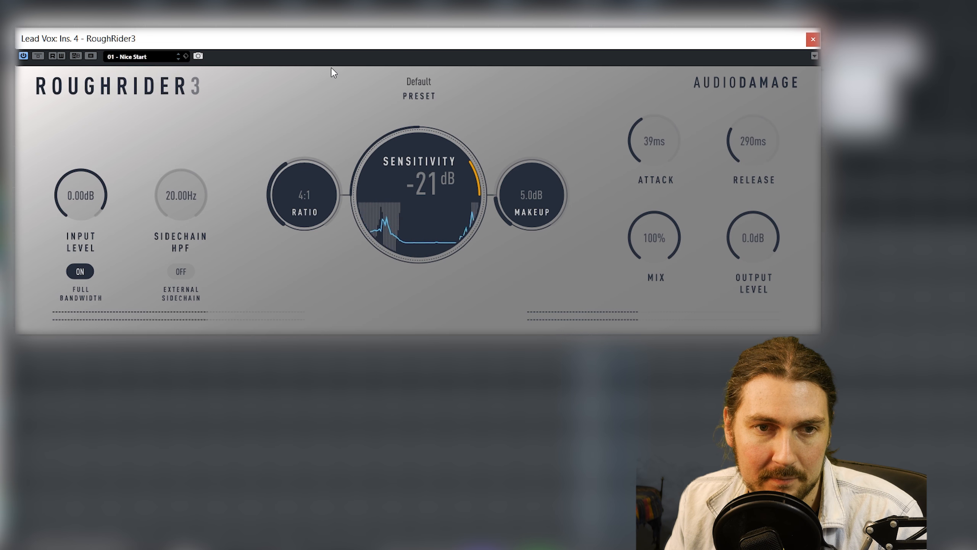
pyautogui.moveTo(744, 145); pyautogui.dragTo(744, 142)
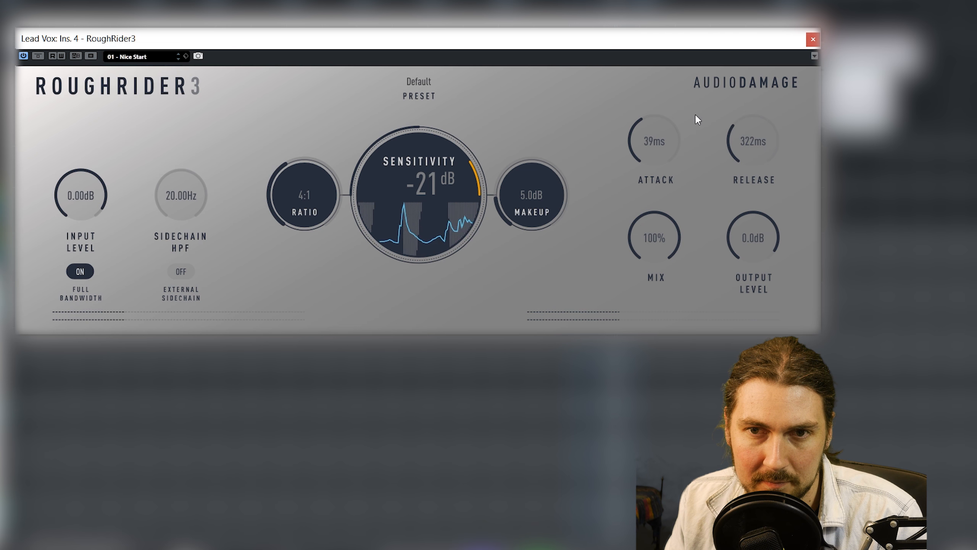
pyautogui.moveTo(744, 128); pyautogui.dragTo(745, 130)
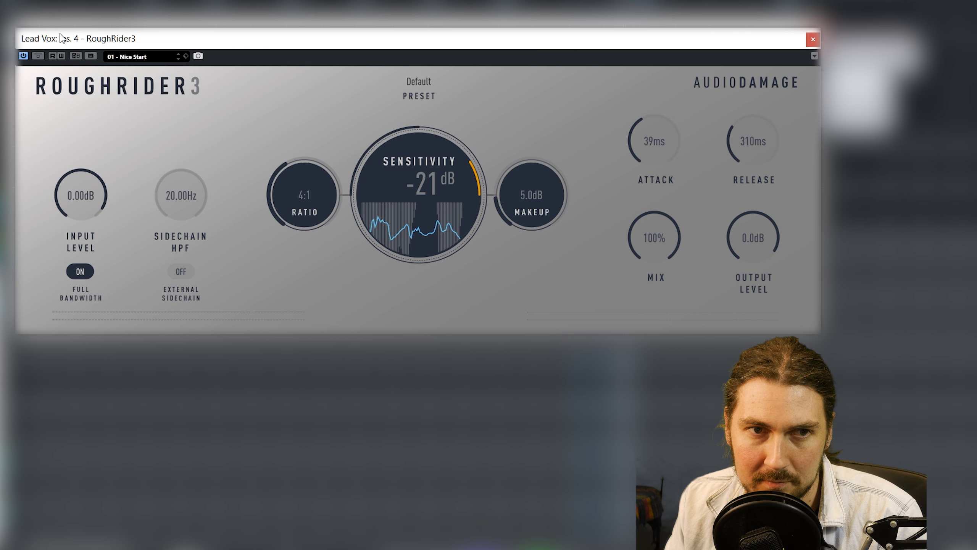
pyautogui.click(39, 56)
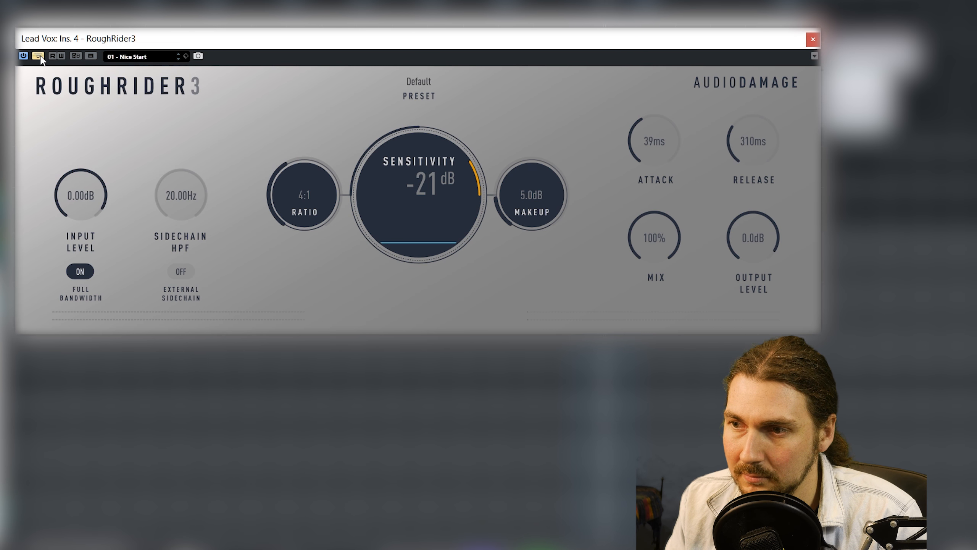
pyautogui.click(38, 55)
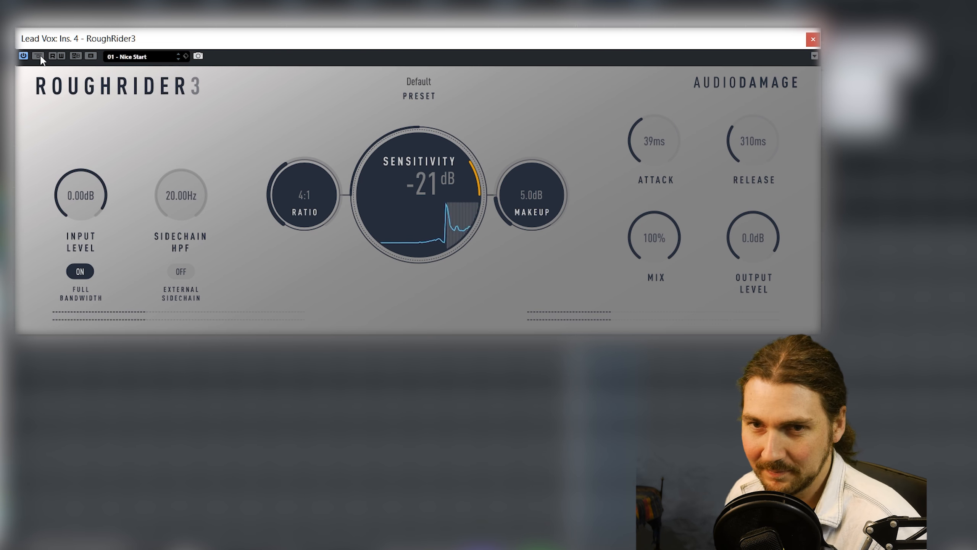
# Step: Fine-tune the release time of the lead vocal compressor
pyautogui.moveTo(753, 141); pyautogui.dragTo(753, 144)
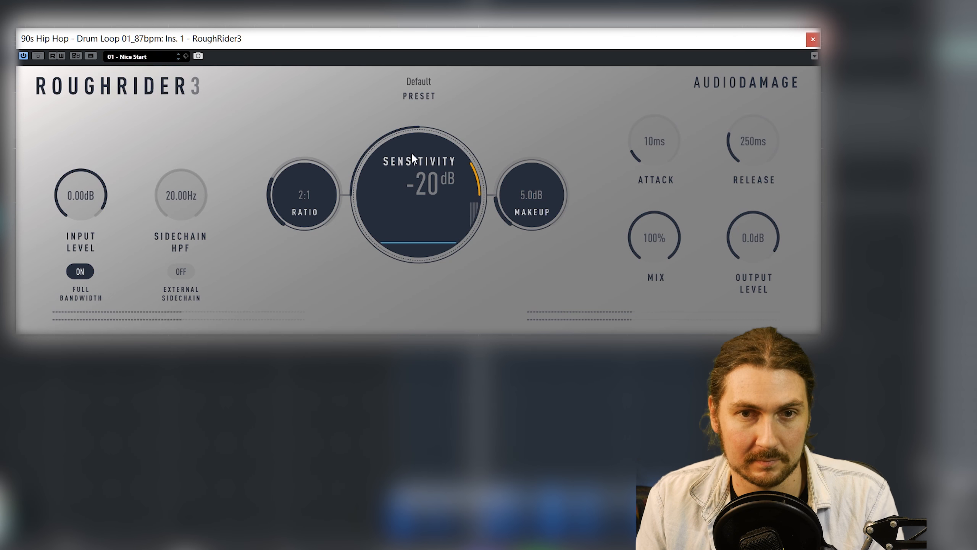
# Step: Set the drum loop compressor's sensitivity to -39 dB, attack to 66 ms and release to 69 ms
pyautogui.moveTo(452, 35); pyautogui.dragTo(444, 4)
pyautogui.moveTo(418, 147); pyautogui.dragTo(412, 202)
pyautogui.moveTo(652, 111); pyautogui.dragTo(649, 29)
pyautogui.moveTo(750, 114)
pyautogui.mouseDown()
pyautogui.moveTo(752, 153)
pyautogui.moveTo(746, 109)
pyautogui.mouseUp()
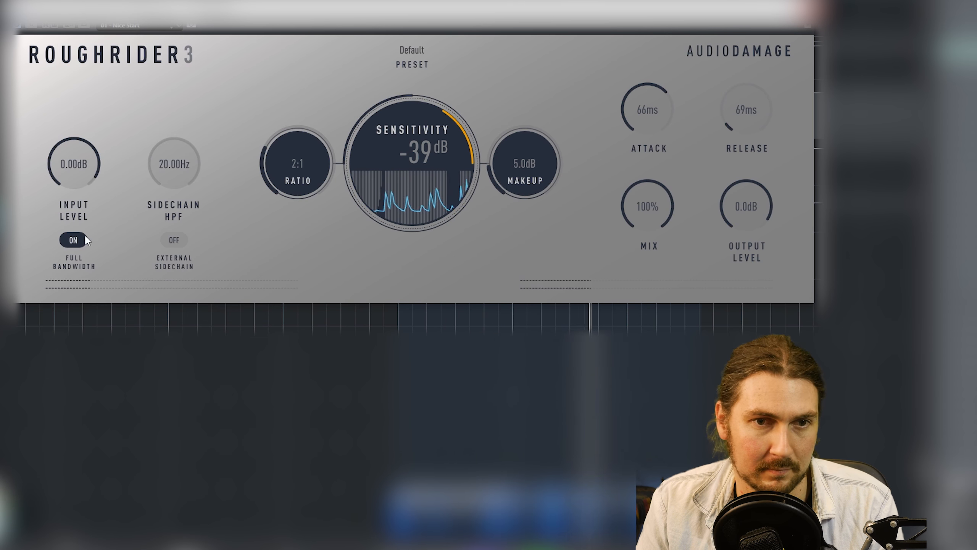
# Step: Set the drum loop's sidechain high-pass filter to 161.70 Hz, ratio to 5:1, makeup to 7.3 dB and sensitivity to -33 dB
pyautogui.moveTo(173, 164); pyautogui.dragTo(175, 44)
pyautogui.moveTo(174, 172); pyautogui.dragTo(174, 181)
pyautogui.moveTo(298, 164); pyautogui.dragTo(298, 146)
pyautogui.moveTo(524, 164); pyautogui.dragTo(525, 152)
pyautogui.moveTo(419, 170); pyautogui.dragTo(430, 157)
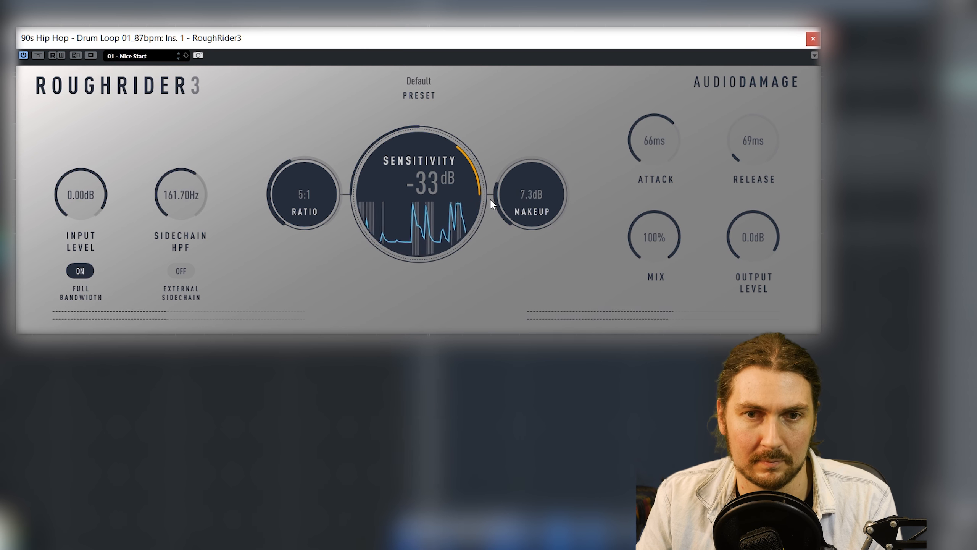
# Step: Adjust the drum loop's makeup to 7.1 dB and sensitivity to -28 dB while comparing against bypass
pyautogui.moveTo(498, 204)
pyautogui.mouseDown()
pyautogui.moveTo(500, 184)
pyautogui.moveTo(499, 199)
pyautogui.mouseUp()
pyautogui.moveTo(423, 174); pyautogui.dragTo(424, 165)
pyautogui.click(38, 56)
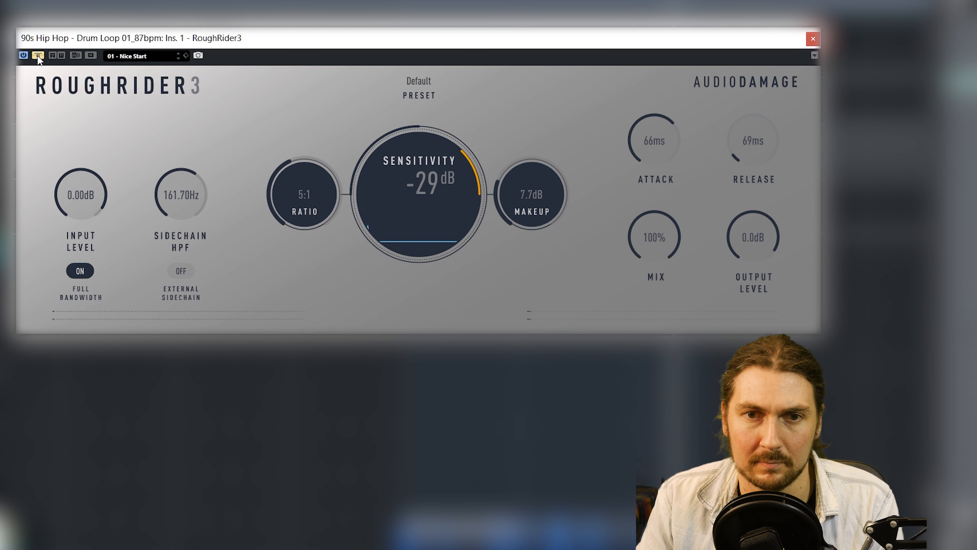
pyautogui.click(38, 55)
pyautogui.moveTo(534, 174); pyautogui.dragTo(533, 186)
pyautogui.moveTo(457, 181); pyautogui.dragTo(454, 174)
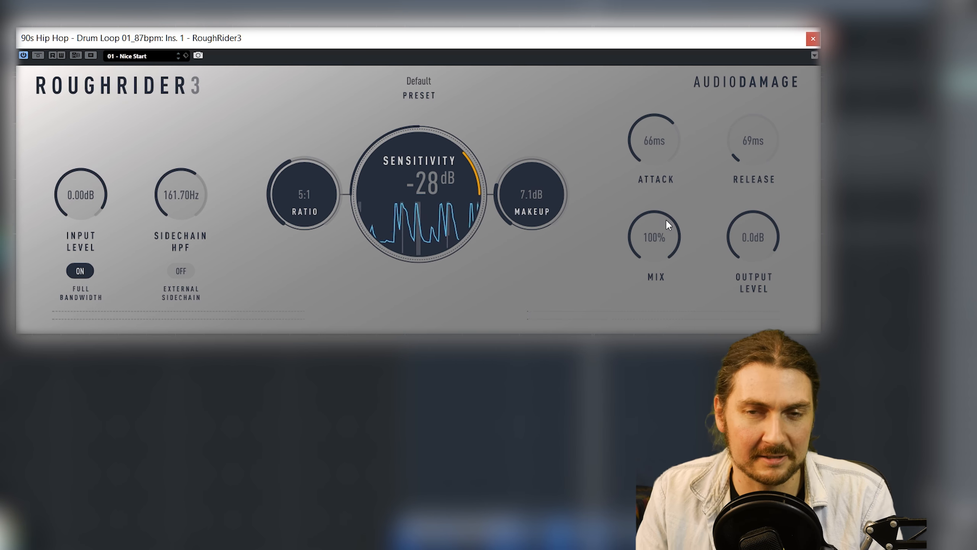
# Step: Set the drum loop compressor's release to 77 ms, attack to 58 ms and mix to 53%
pyautogui.moveTo(745, 145); pyautogui.dragTo(744, 142)
pyautogui.moveTo(666, 141); pyautogui.dragTo(667, 151)
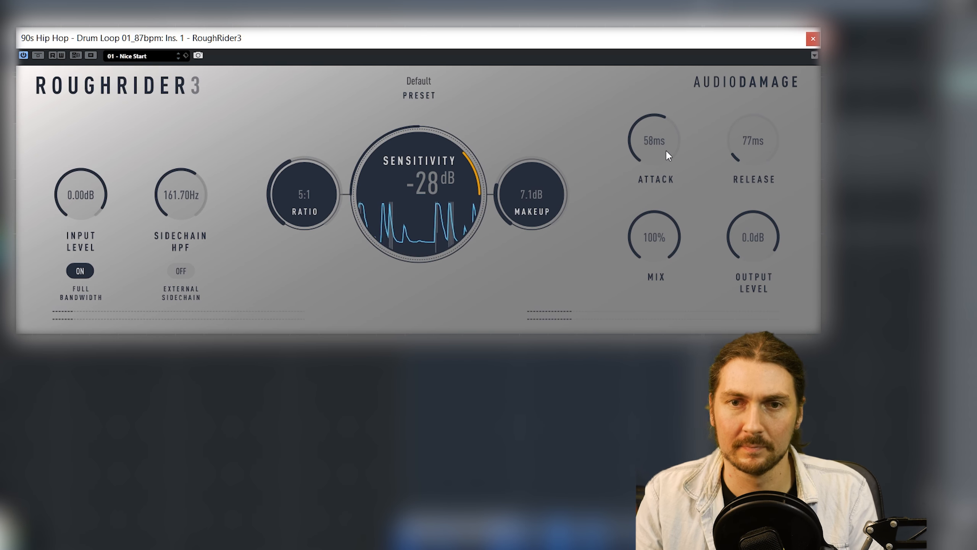
pyautogui.moveTo(668, 236); pyautogui.dragTo(658, 310)
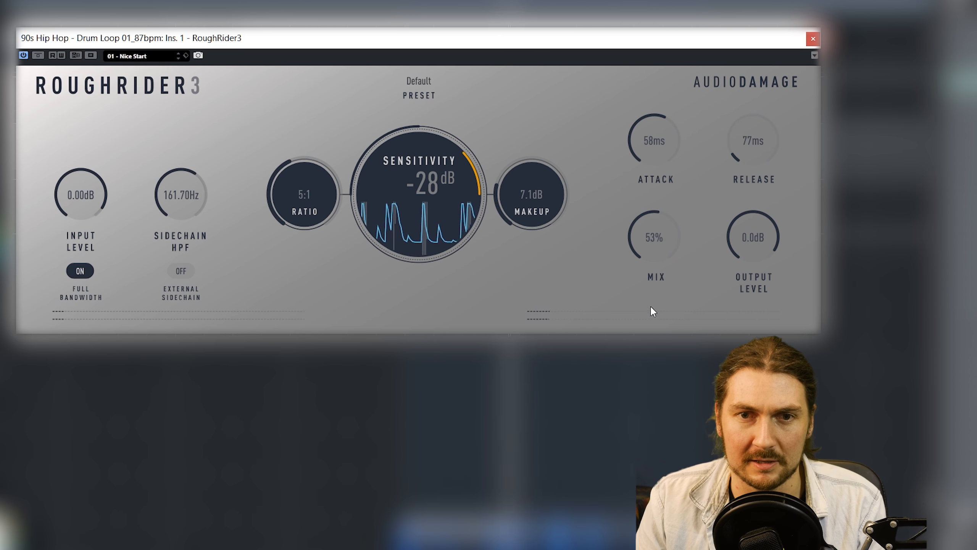
# Step: Set the drum loop's ratio to 12:1 and sensitivity to -31 dB, and bypass the compressor for comparison
pyautogui.moveTo(324, 203); pyautogui.dragTo(325, 185)
pyautogui.moveTo(399, 181); pyautogui.dragTo(425, 218)
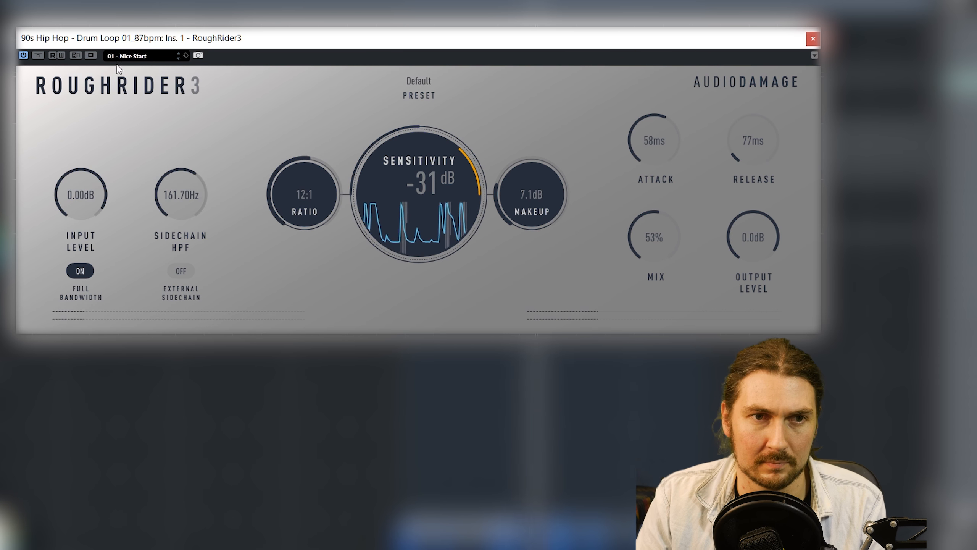
pyautogui.click(39, 56)
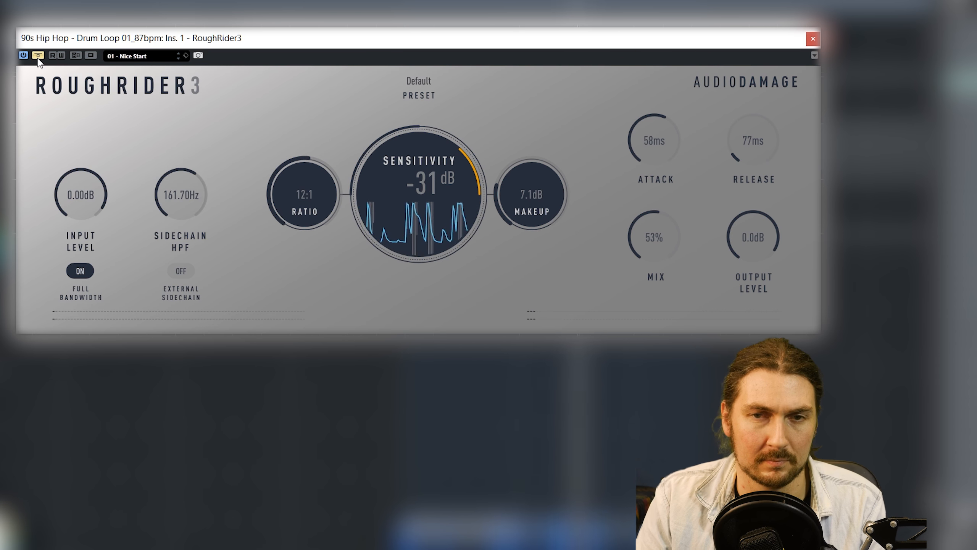